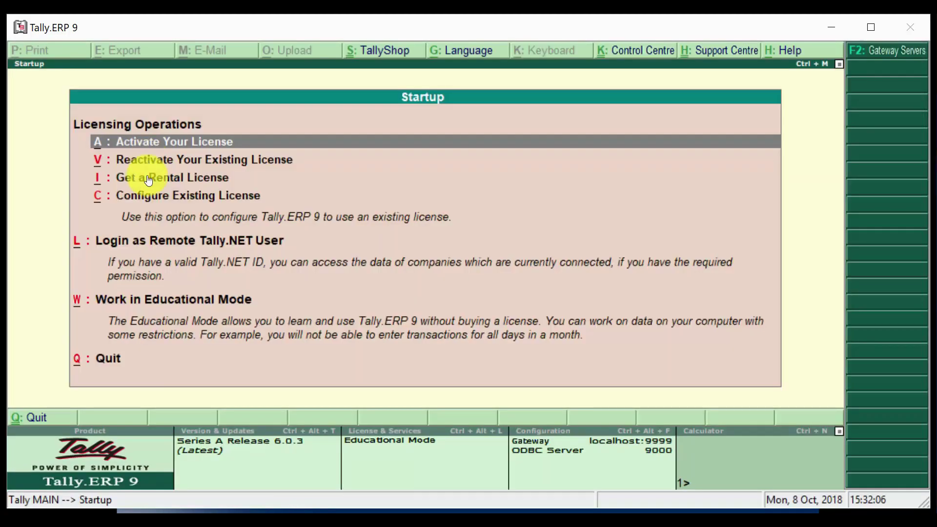
Start working in Educational Mode and check the company selection list for the data path C:\Users\Public\Tally.ERP9\Data
click(188, 306)
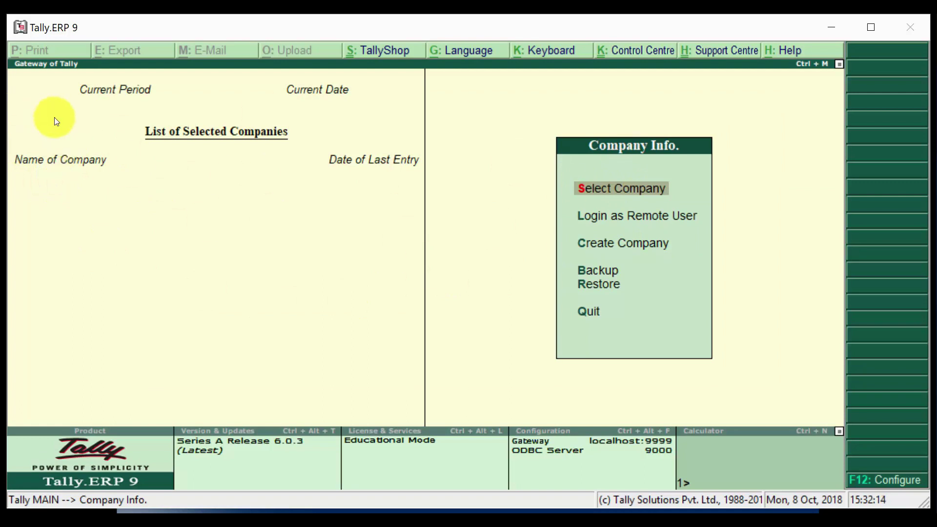
key(Return)
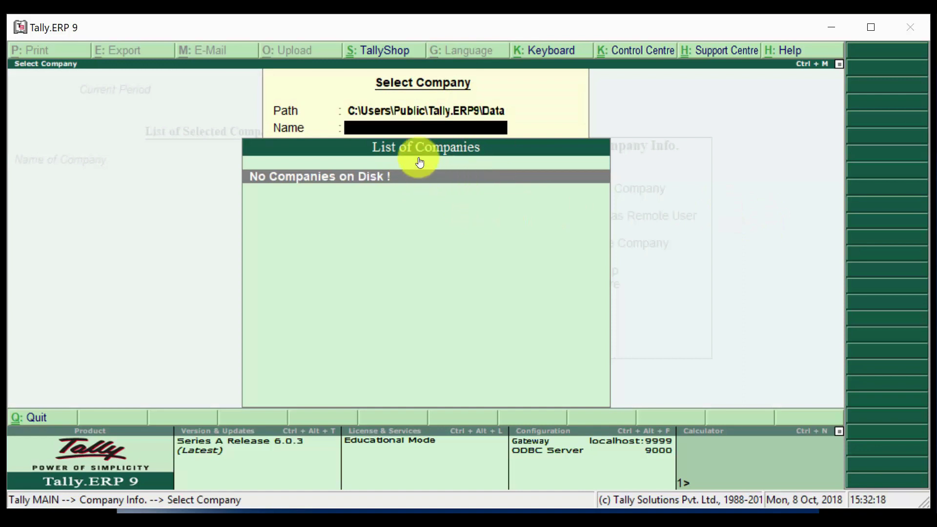
key(BackSpace)
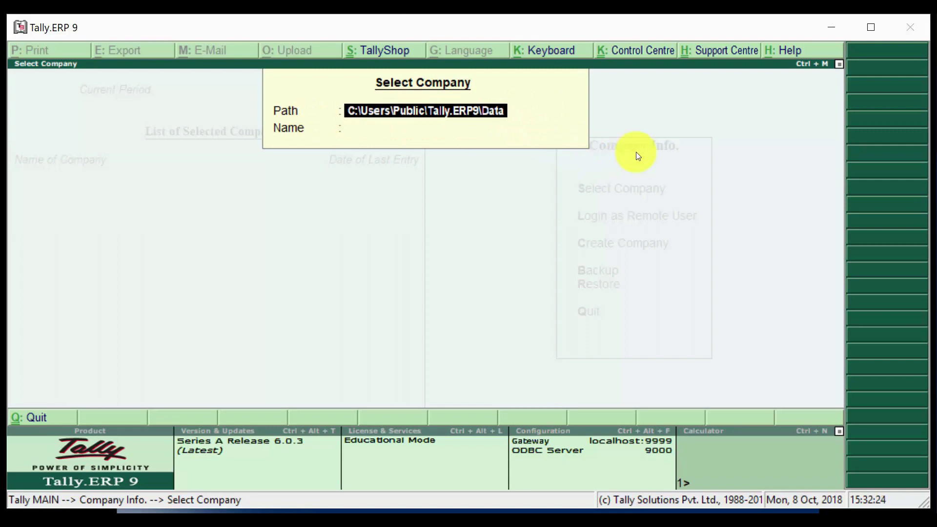
key(Return)
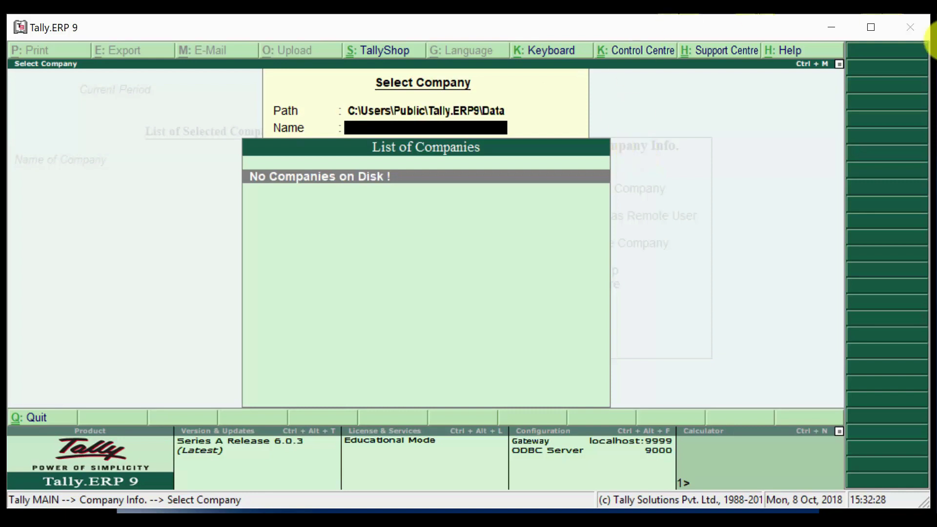
Leave the company selection and quit Tally.ERP 9
key(Escape)
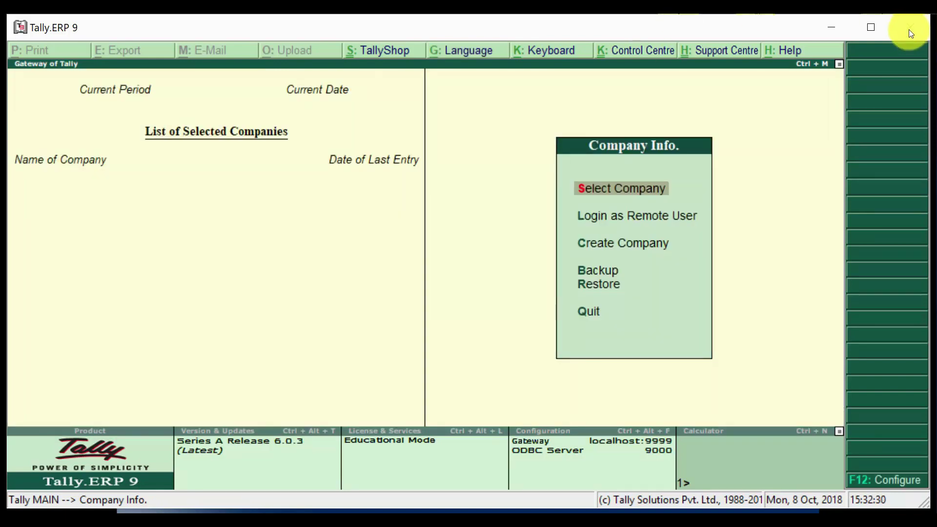
key(Escape)
key(Return)
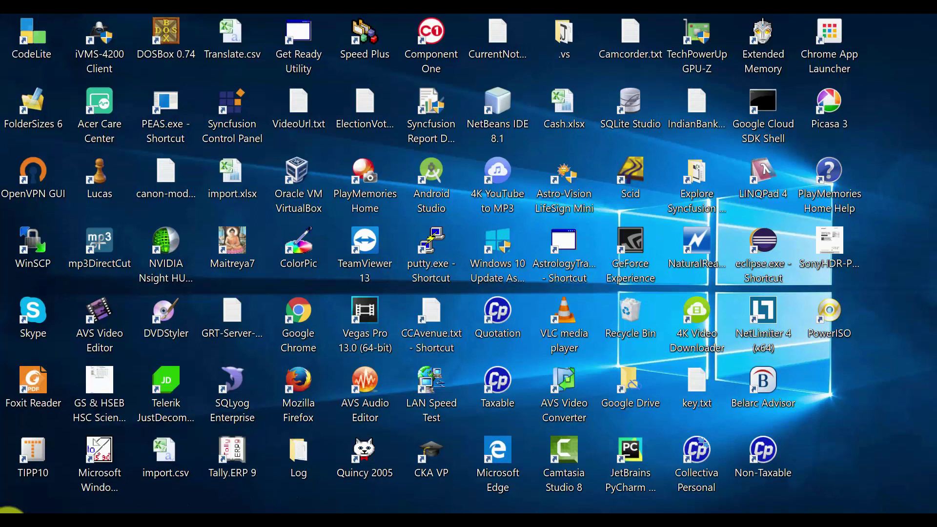
Switch to a maximized File Explorer window and open the Tally.ERP9 folder on drive D
right_click(6, 510)
click(68, 418)
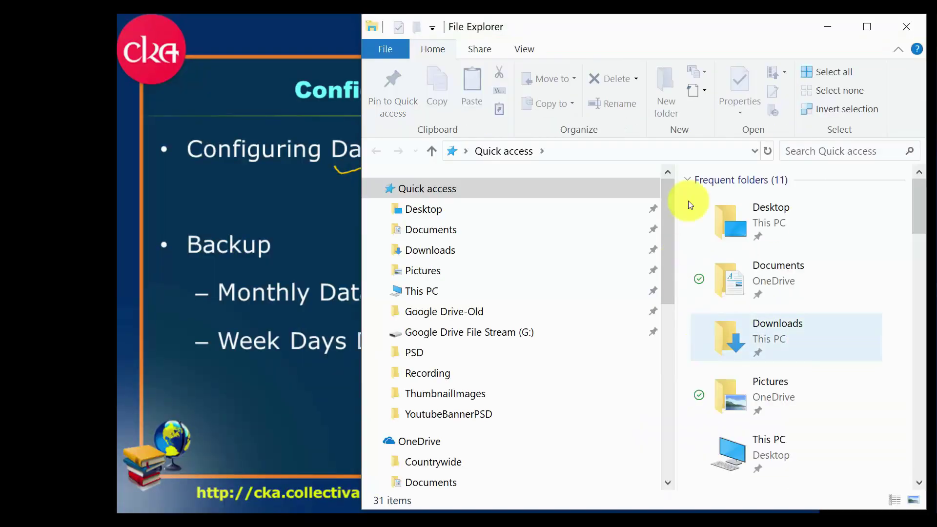
double_click(756, 28)
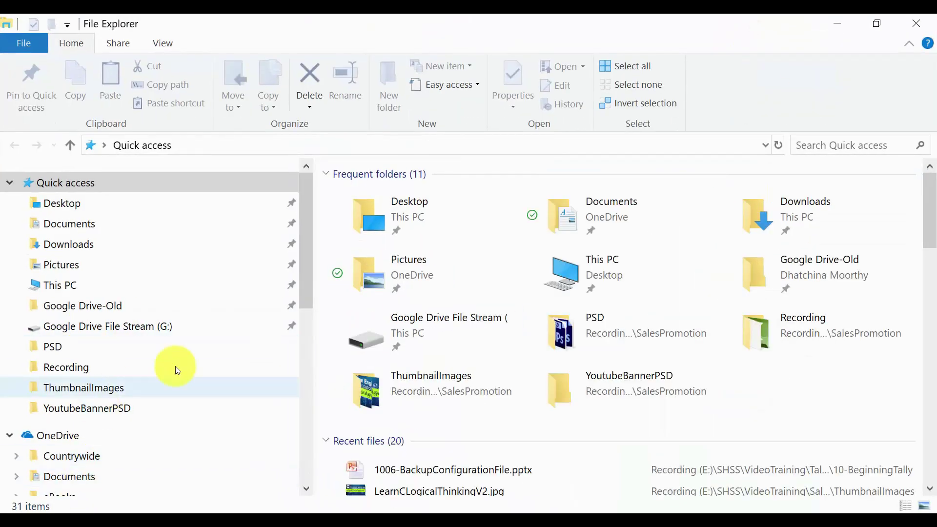
drag(305, 283, 304, 414)
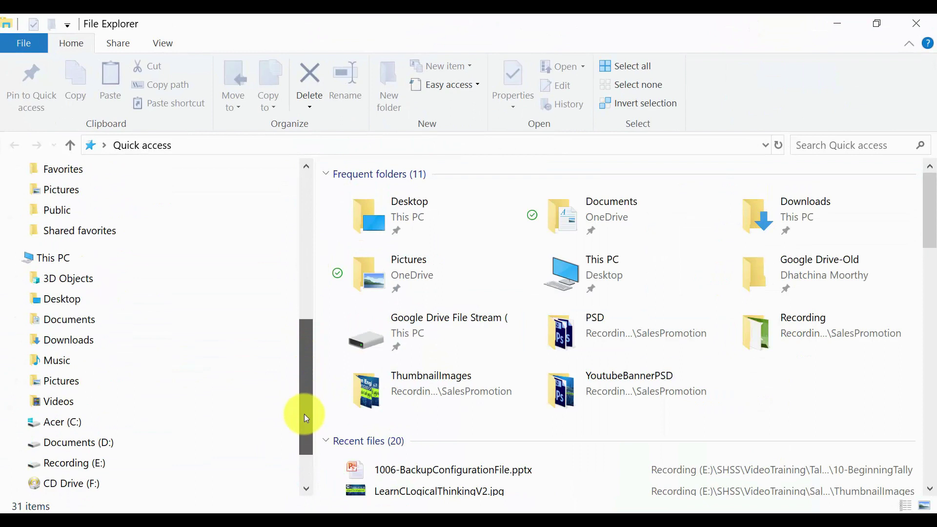
click(84, 442)
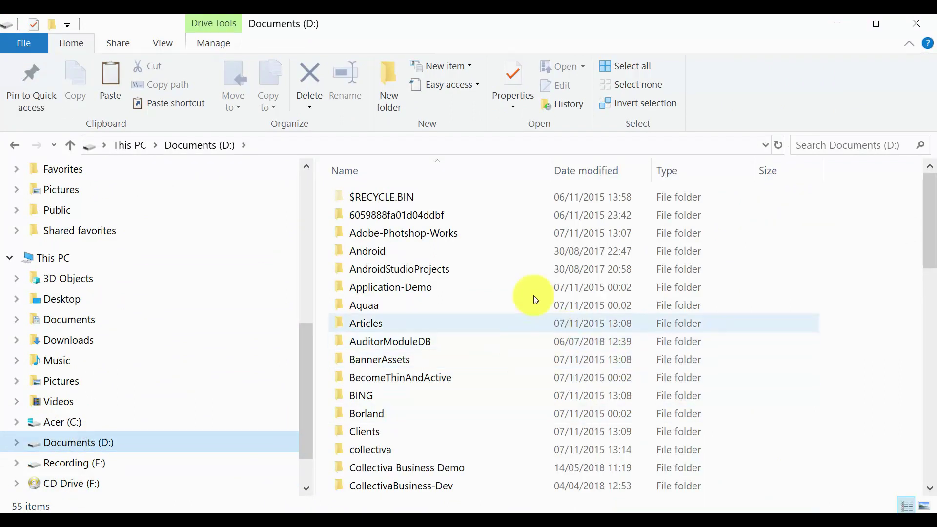
drag(932, 236, 926, 459)
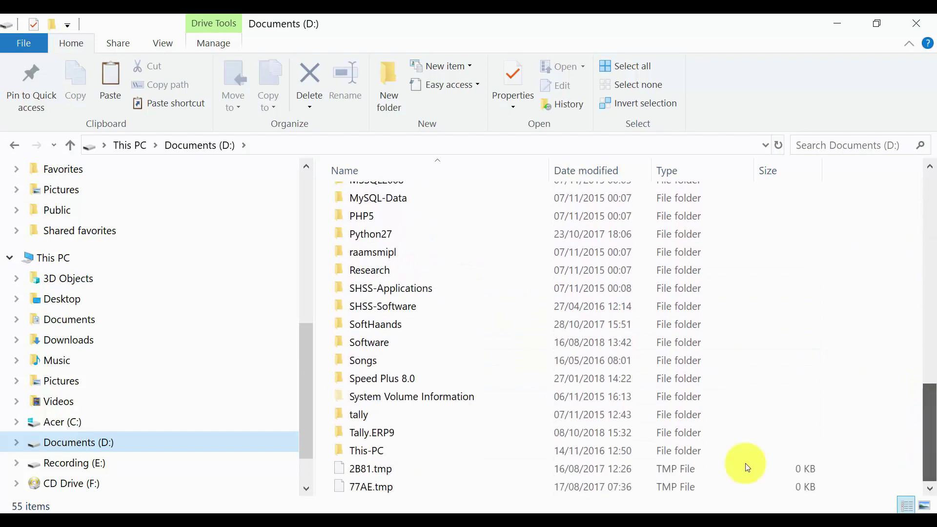
double_click(385, 428)
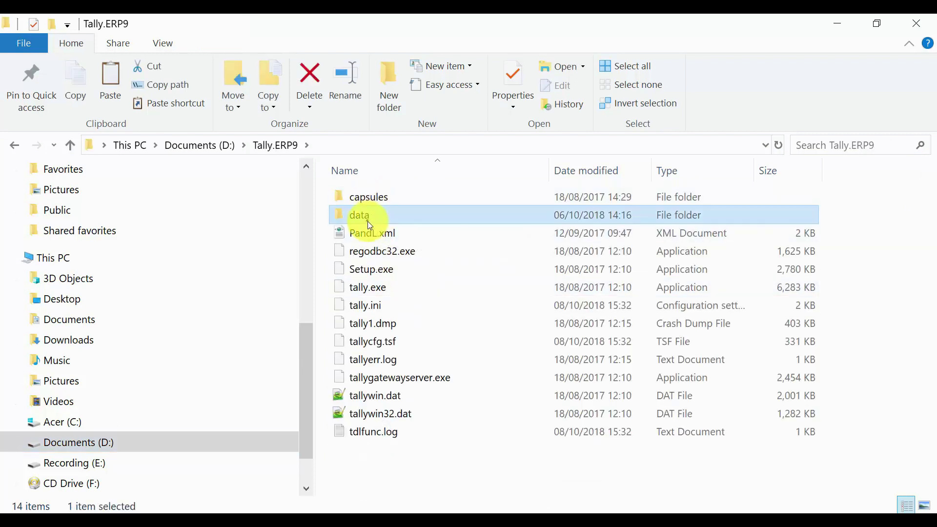
Examine the company files in the 10000 folder inside data, and return to the data folder
double_click(356, 215)
double_click(358, 200)
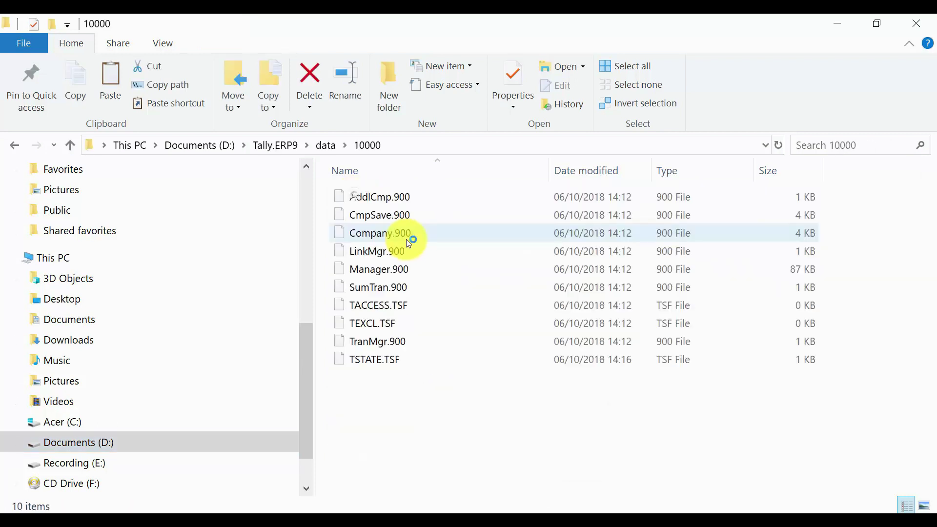
drag(422, 427, 359, 192)
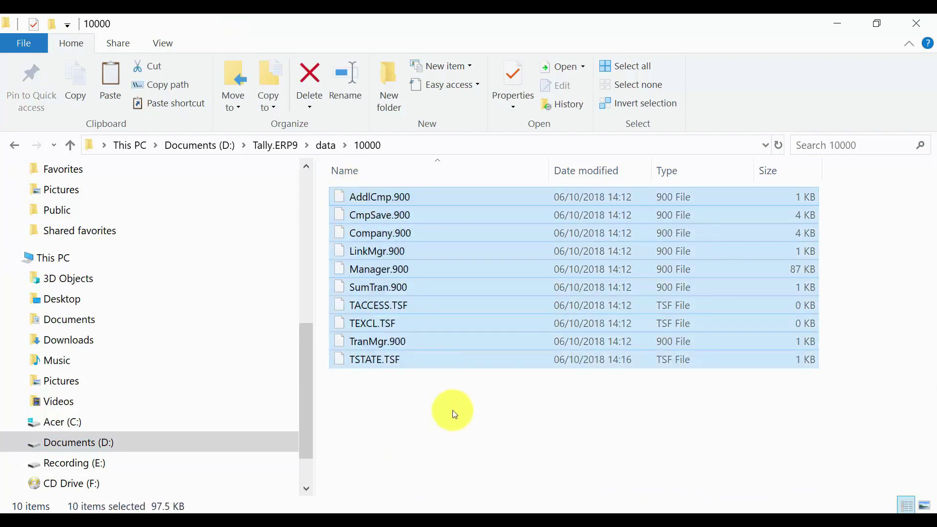
click(439, 390)
click(317, 143)
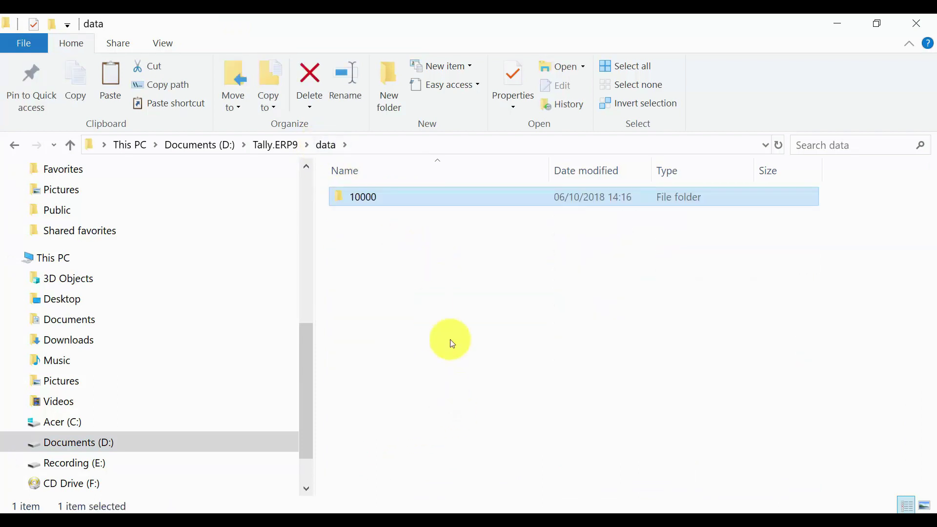
Copy the folder path D:\Tally.ERP9\data and select the tally.ini file in the parent Tally.ERP9 folder
click(372, 142)
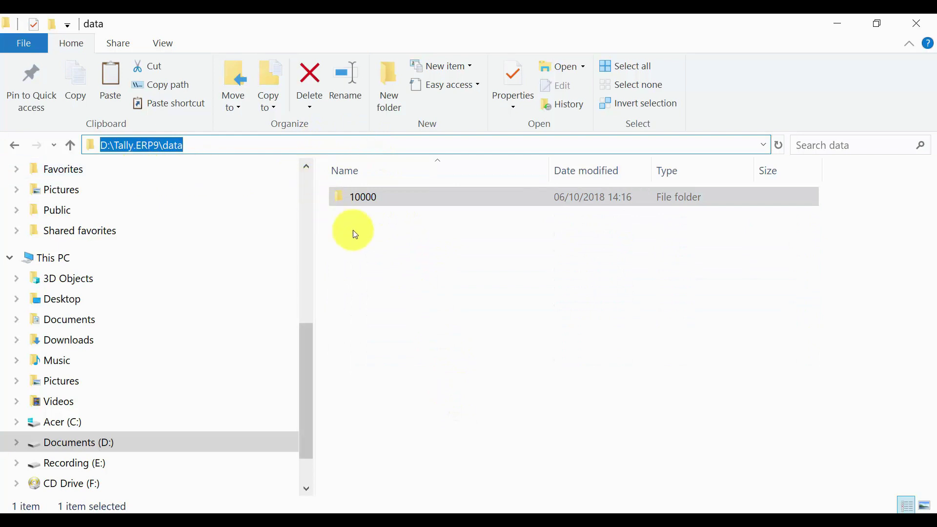
key(ctrl+c)
click(436, 247)
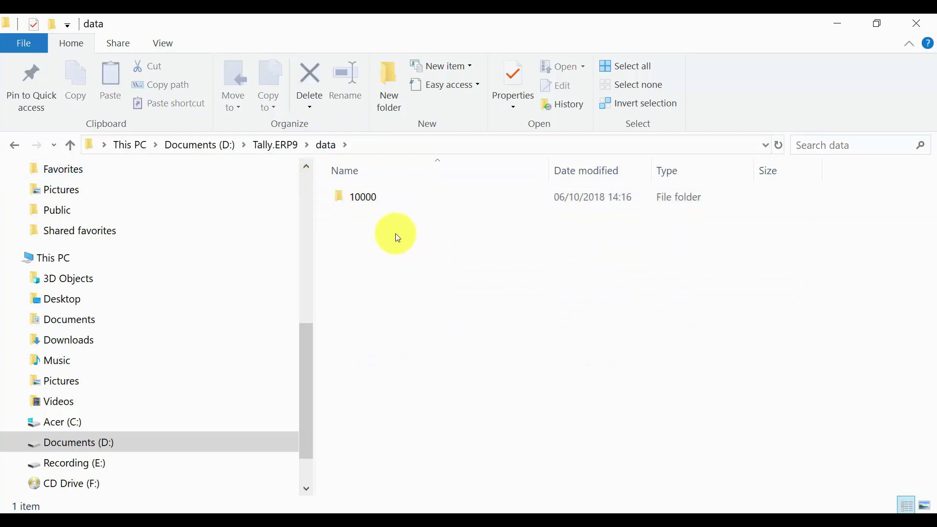
click(274, 145)
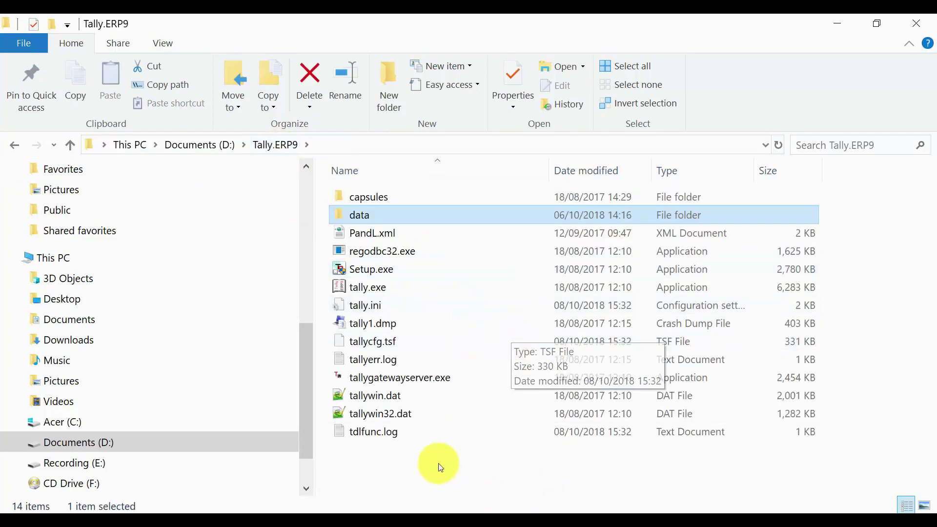
click(362, 305)
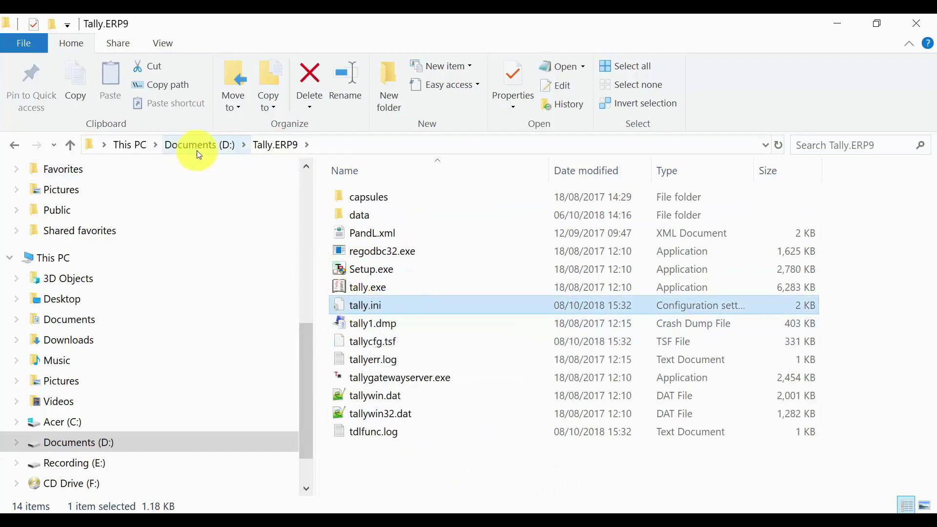
Open the properties of the Tally.ERP 9 desktop shortcut and view the file location it points to
click(219, 455)
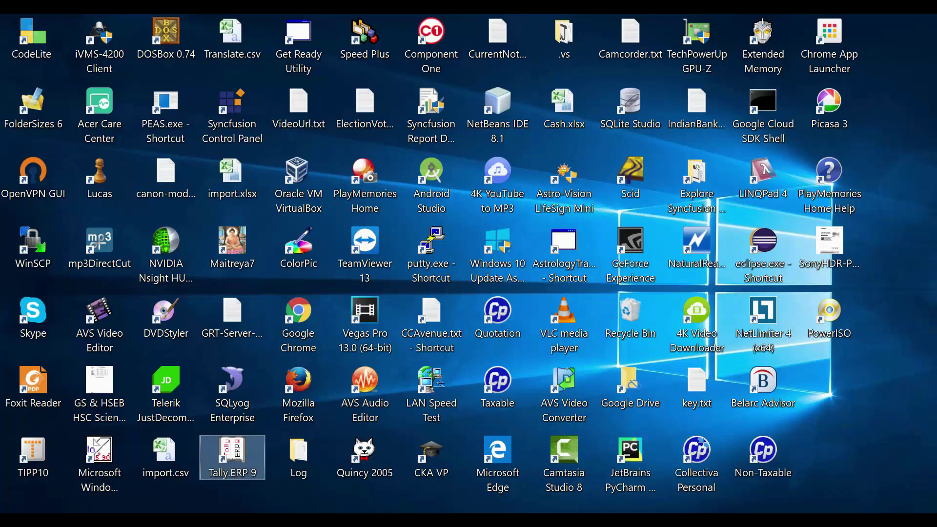
right_click(233, 448)
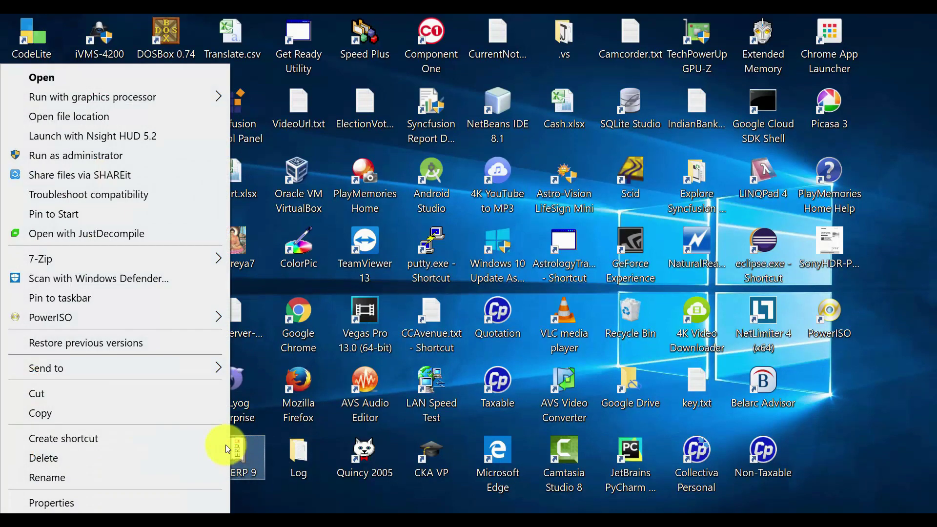
click(104, 499)
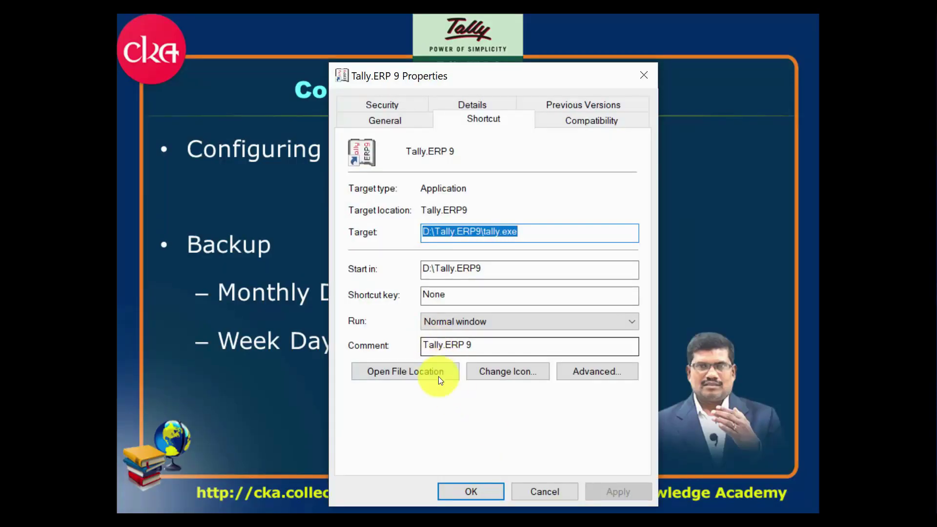
click(399, 373)
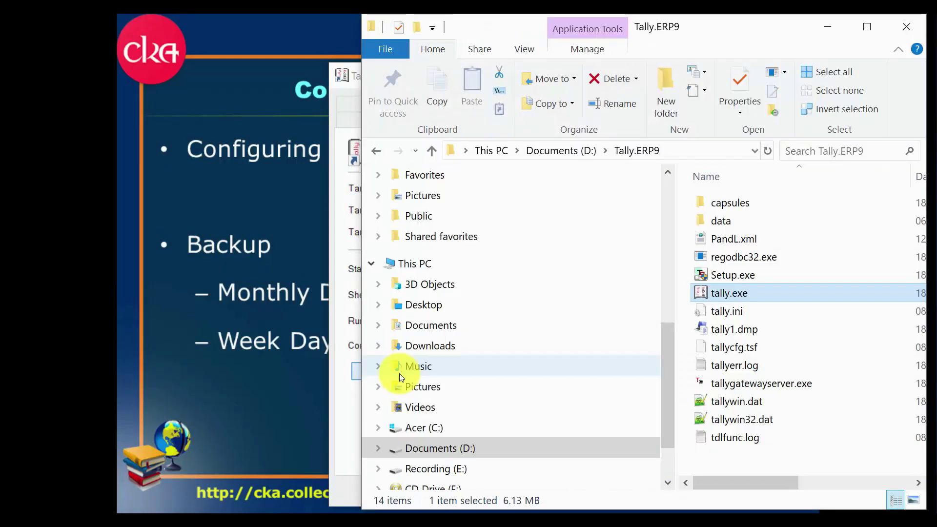
click(908, 26)
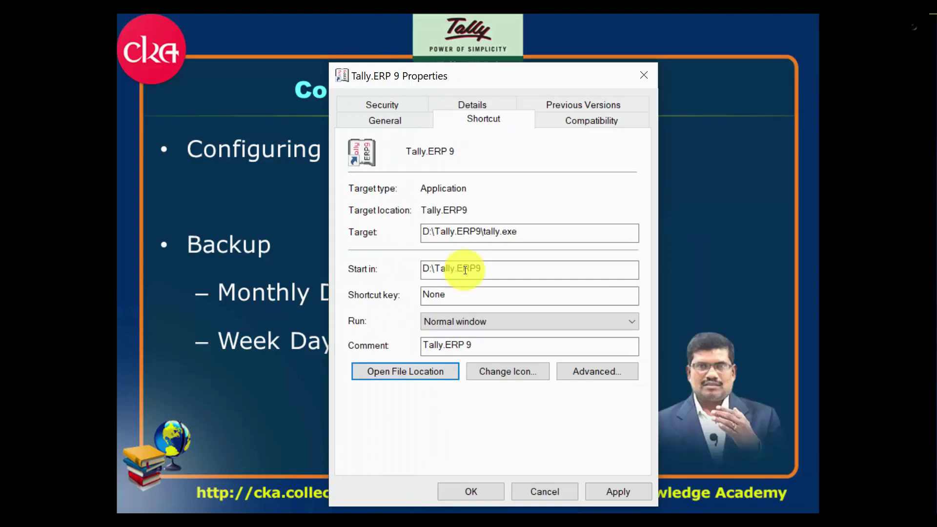
Check the D:\Tally.ERP9 folder part of the shortcut's target path and close the properties without changes
click(548, 228)
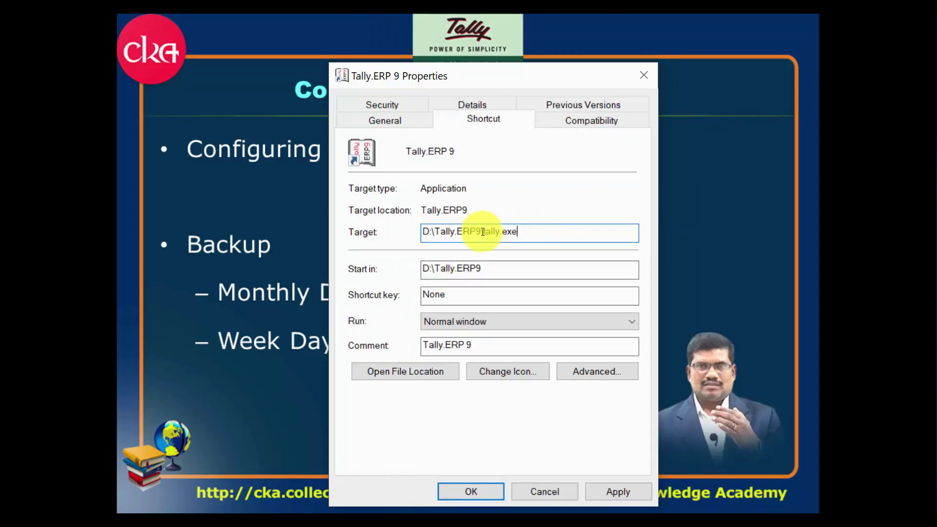
drag(426, 232, 482, 231)
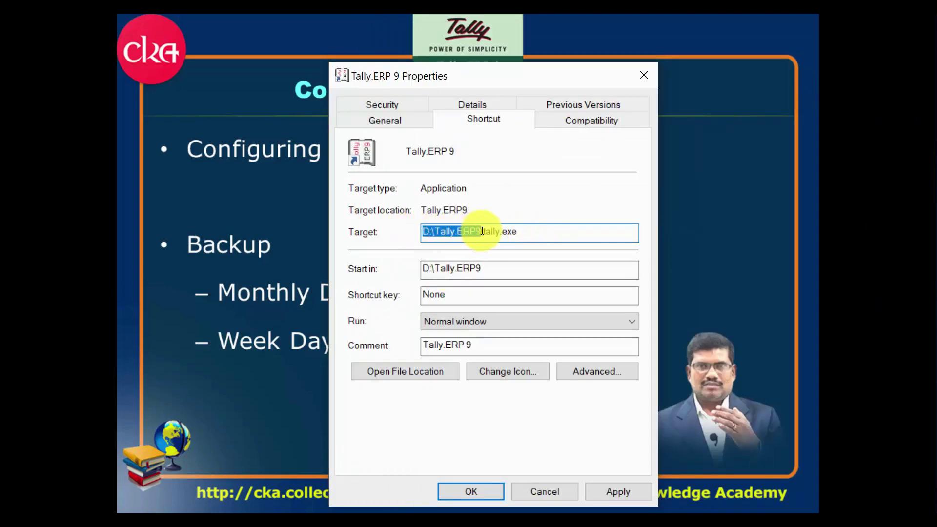
click(544, 491)
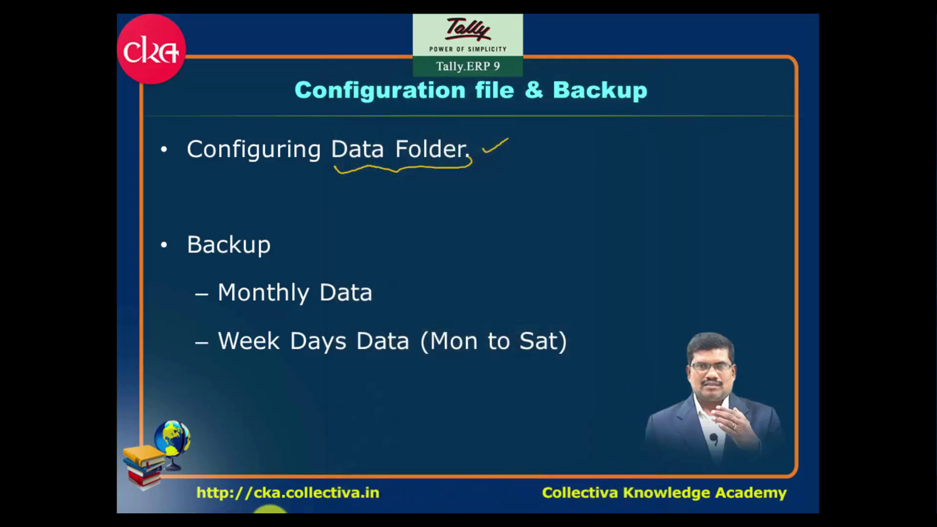
Open a new maximized File Explorer window and go to the folder d:\Tally.ERP9
mouse_move(268, 511)
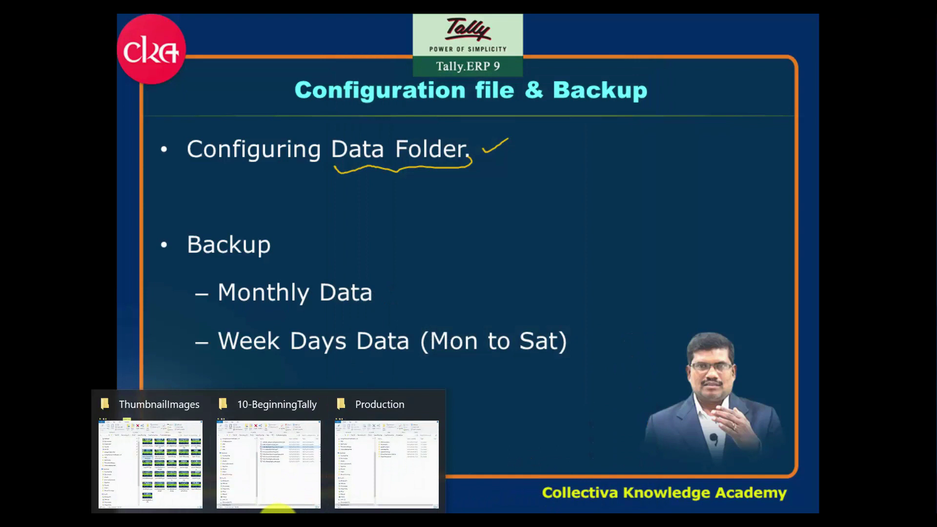
right_click(276, 511)
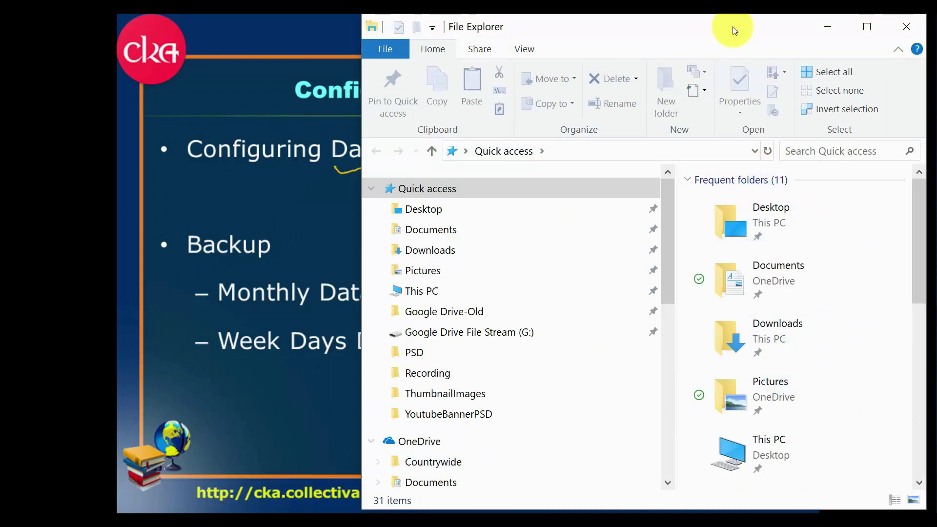
double_click(734, 29)
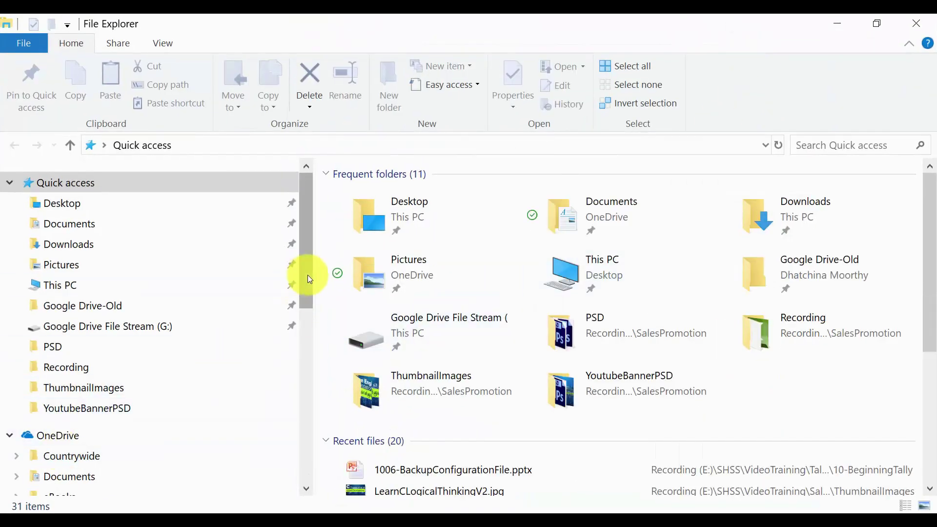
click(244, 137)
text(d:)
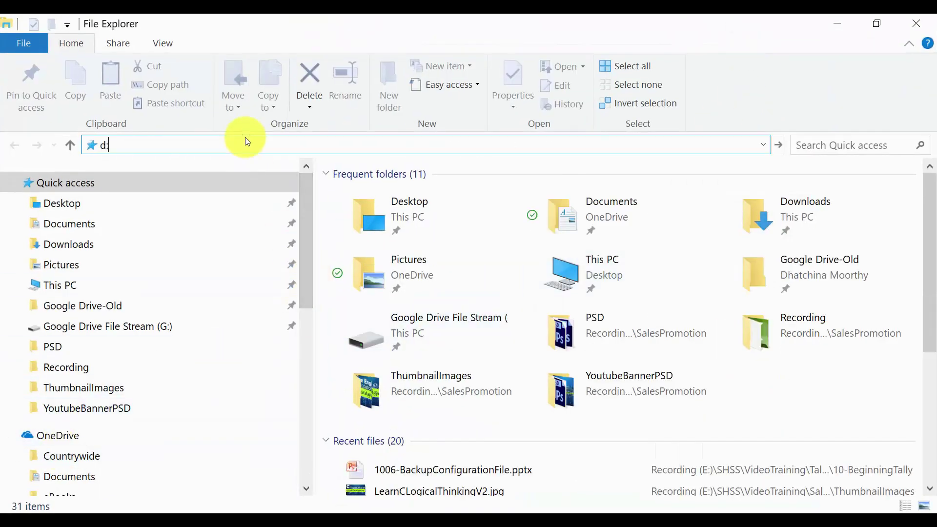
text(\ta)
key(Down)
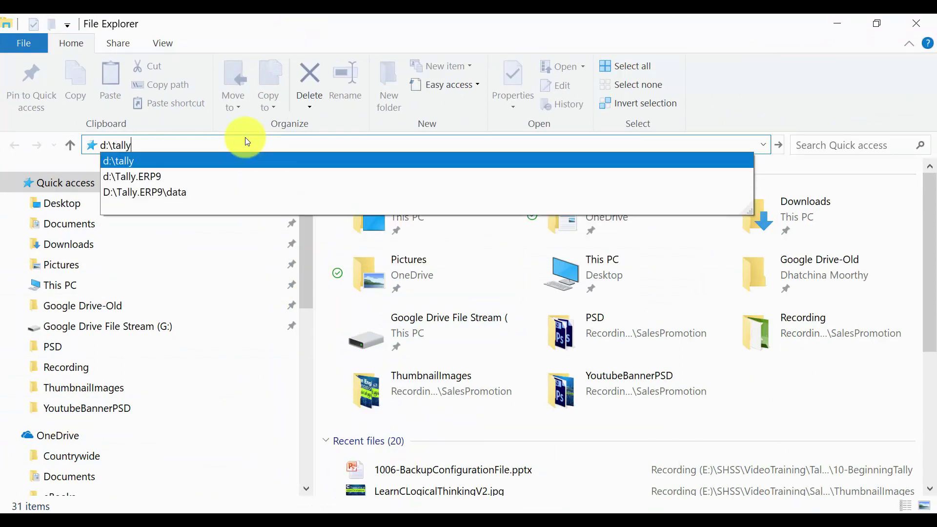
key(Down)
key(Return)
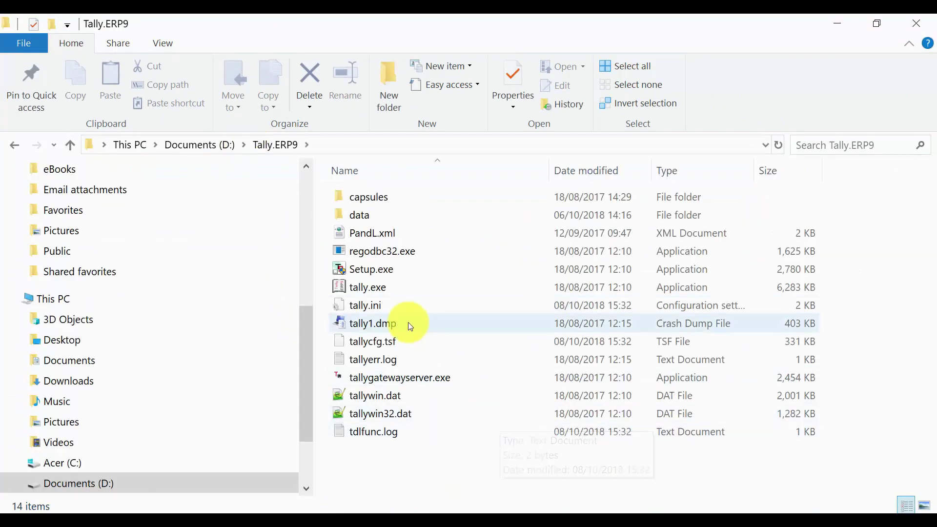
Select the tally.ini file and show the folder's display options to check the file name extensions setting
click(369, 306)
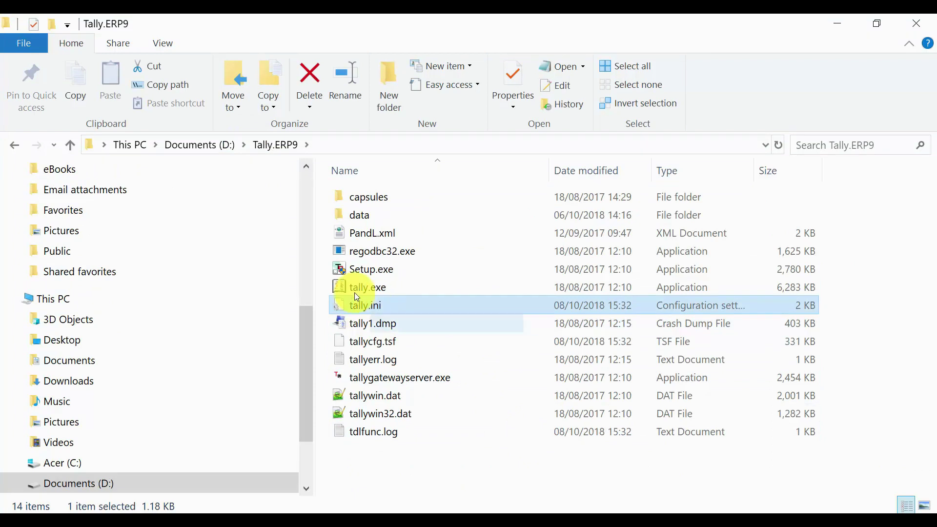
click(162, 43)
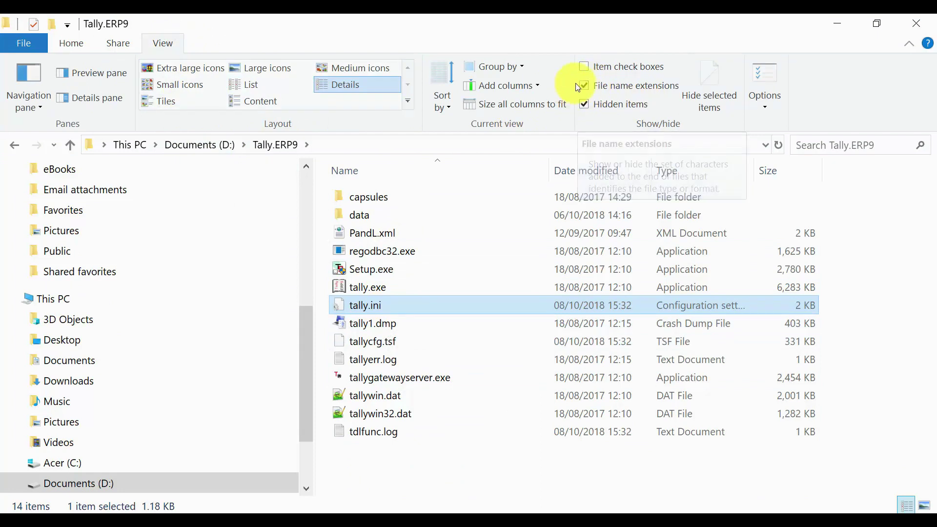
Hide the file name extensions in the Tally.ERP9 folder and show them again
click(595, 92)
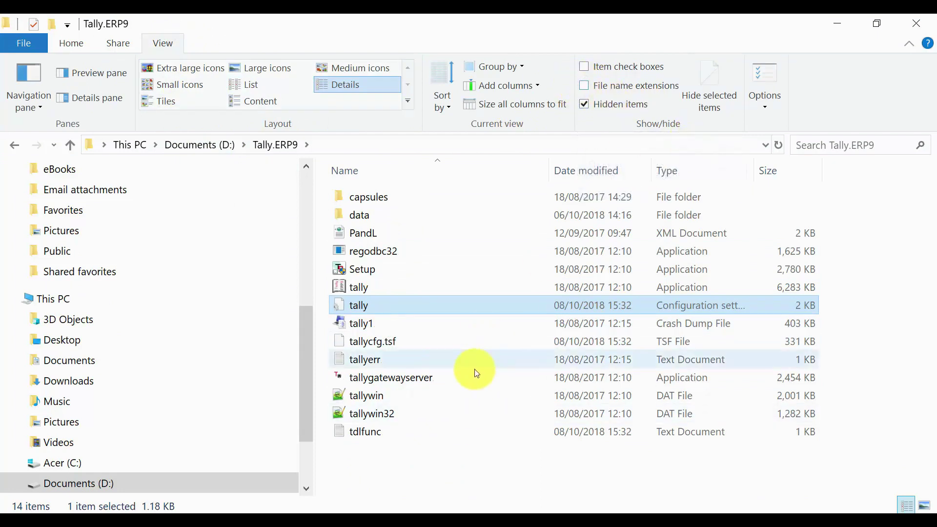
click(432, 449)
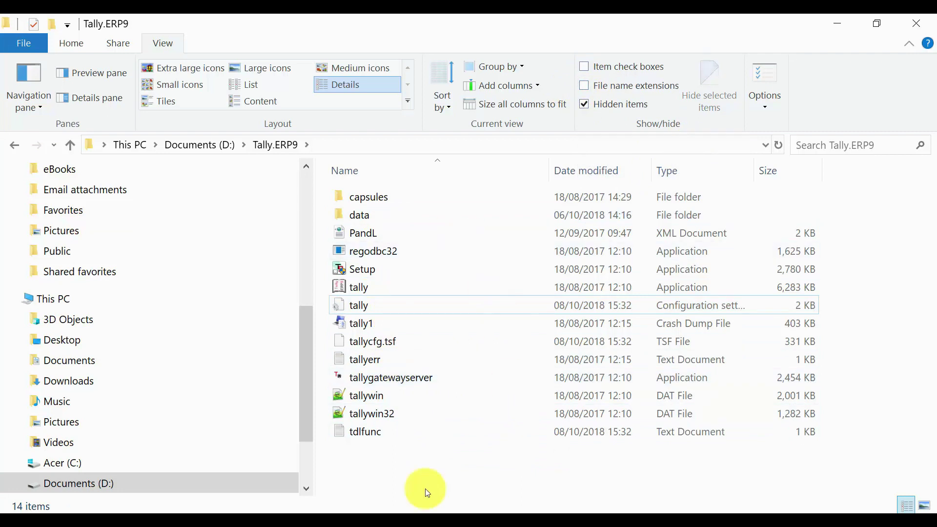
click(71, 42)
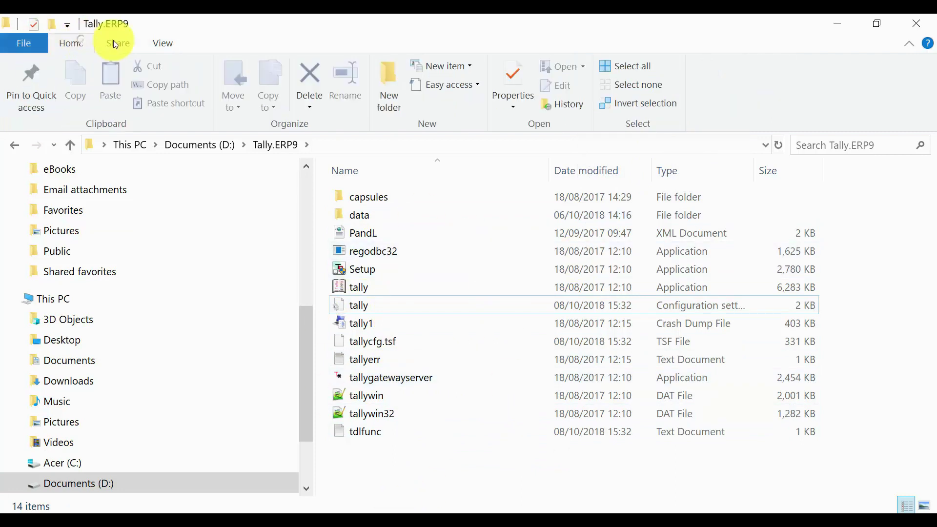
click(164, 44)
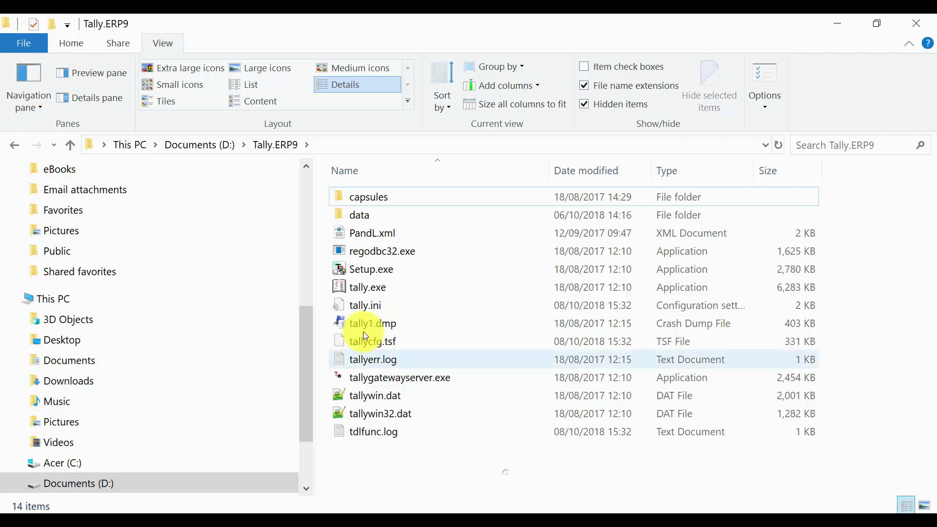
Open the tally.ini configuration file from the Tally.ERP9 folder for editing in Notepad
click(358, 305)
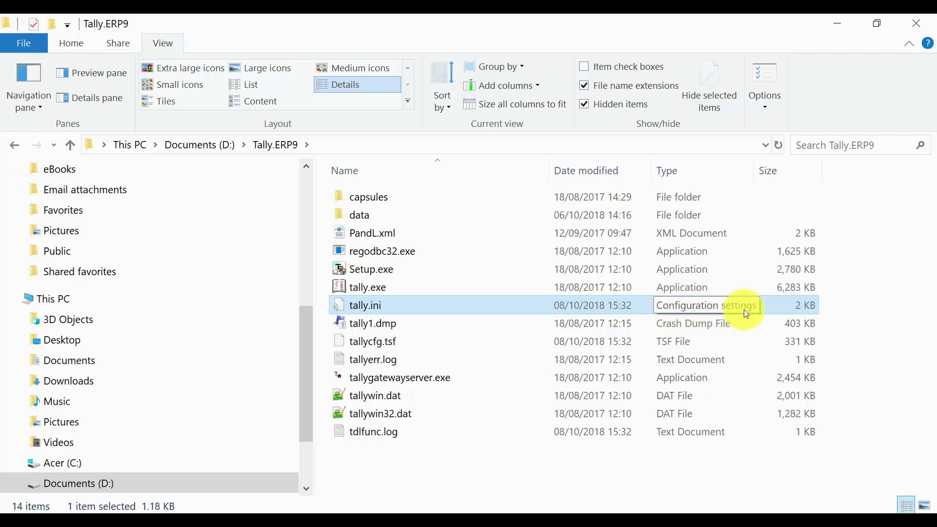
right_click(361, 308)
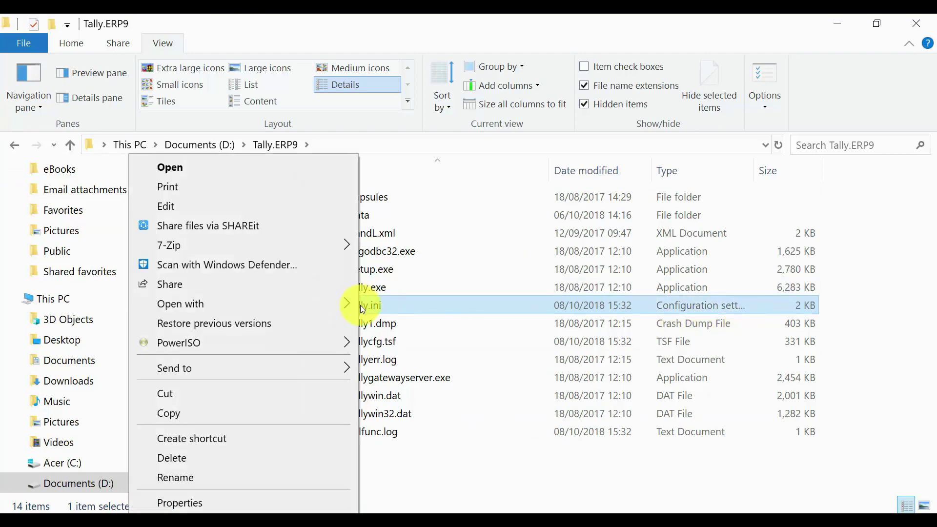
click(265, 205)
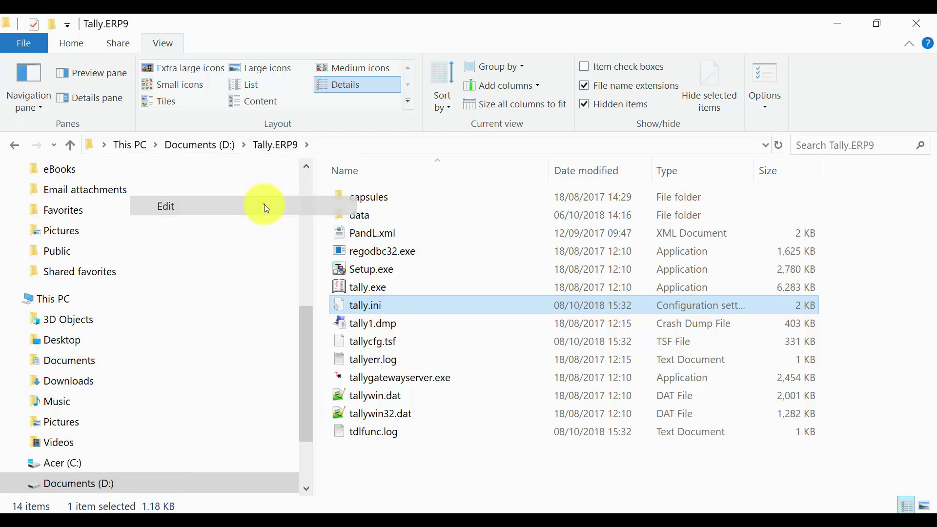
drag(643, 140, 419, 72)
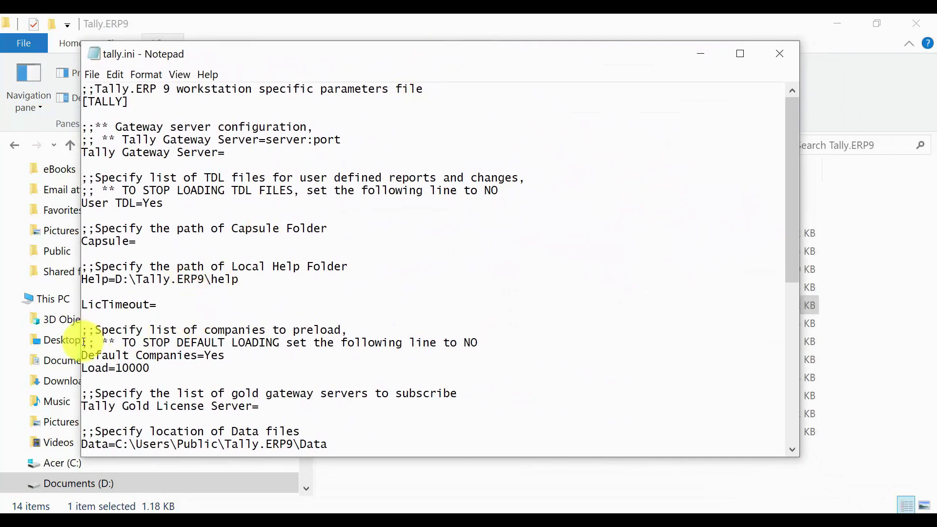
Comment out the Data=C:\Users\Public\Tally.ERP9\Data line under "Specify location of Data files" with a leading semicolon
drag(792, 147, 790, 192)
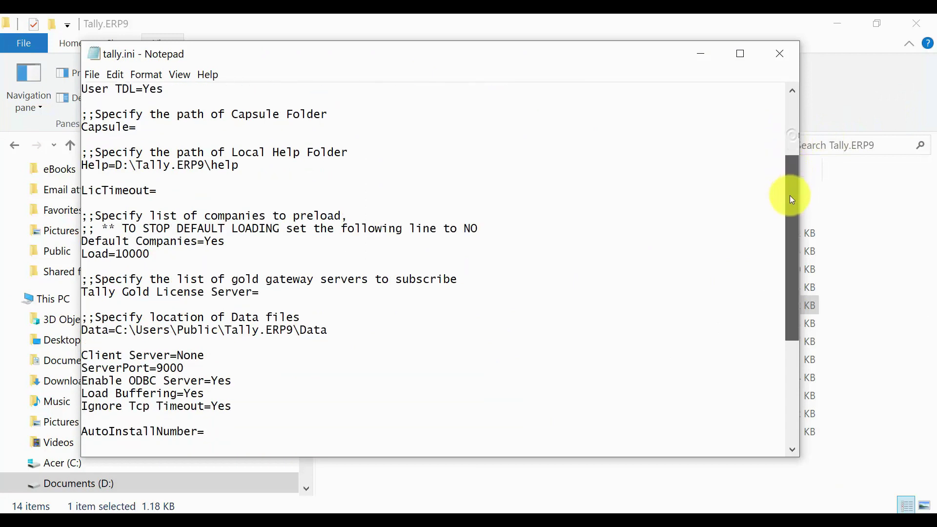
drag(95, 318, 322, 321)
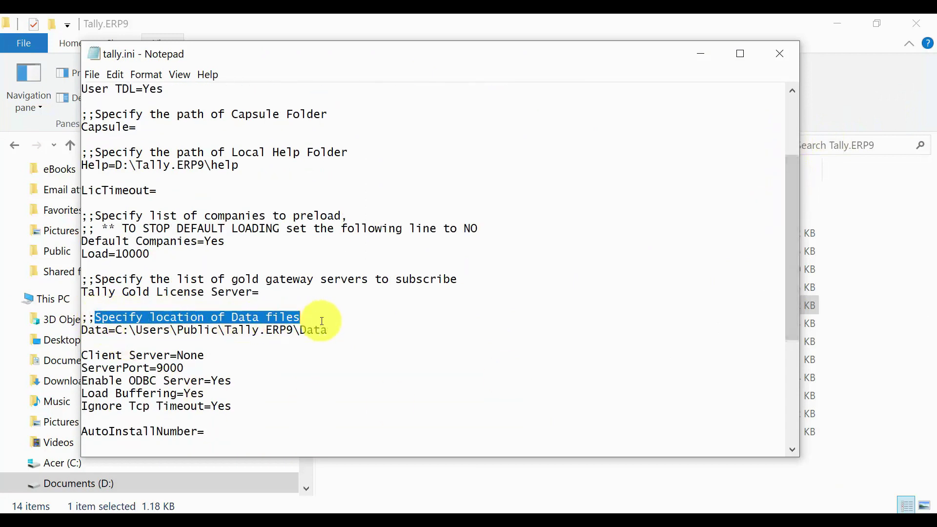
click(345, 332)
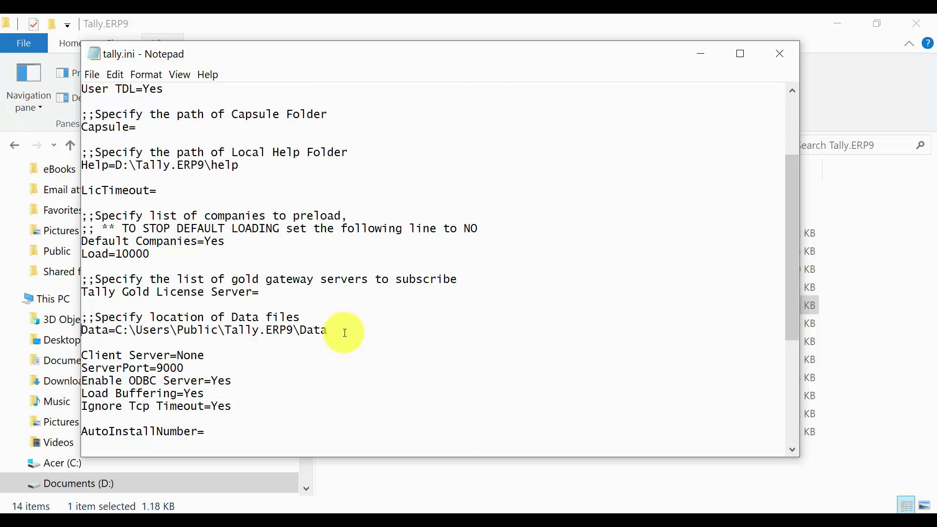
key(Home)
text(;)
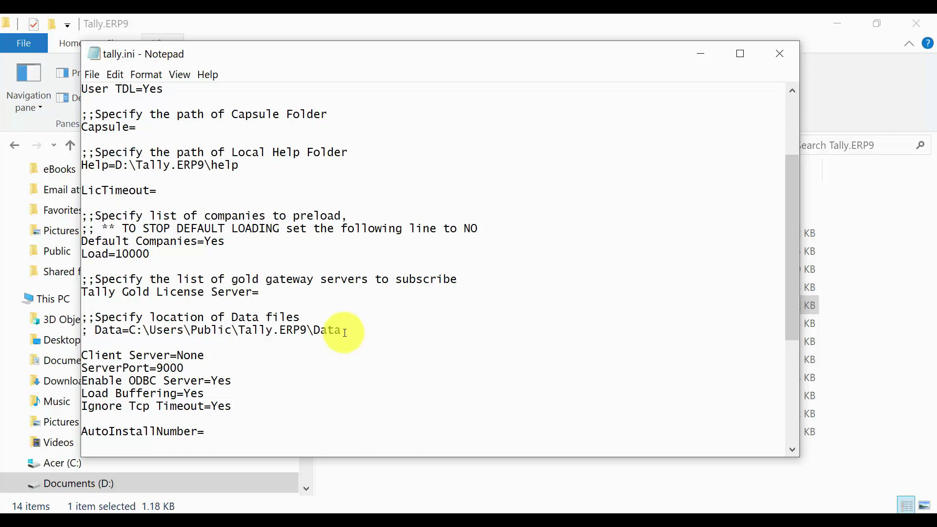
Insert an uncommented copy of the Data=C:\Users\Public\Tally.ERP9\Data line directly below the commented one, followed by a blank line
key(shift+End)
key(ctrl+c)
key(Down)
key(Return)
key(ctrl+v)
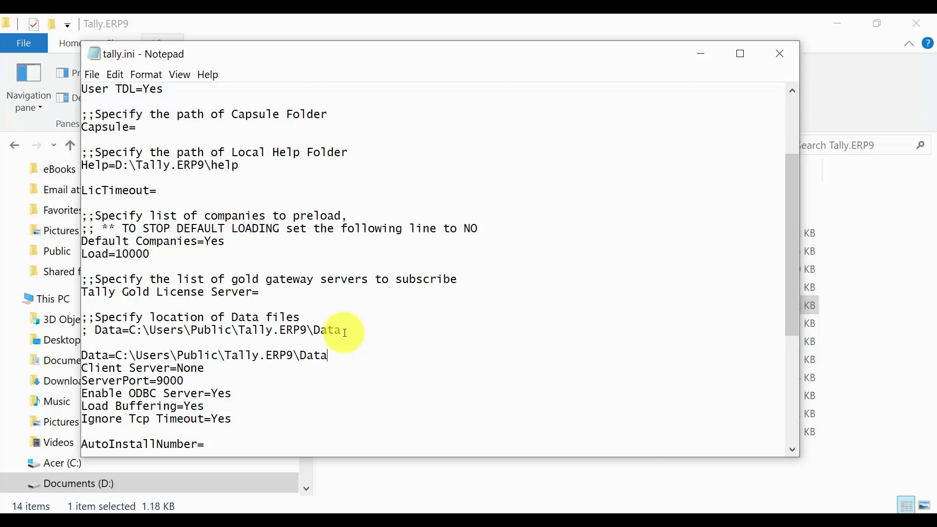
key(Delete)
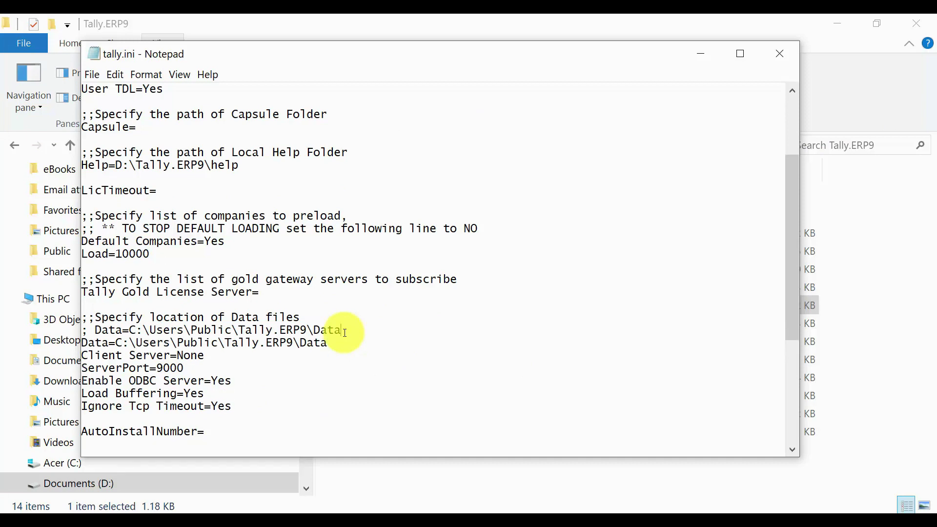
key(Return)
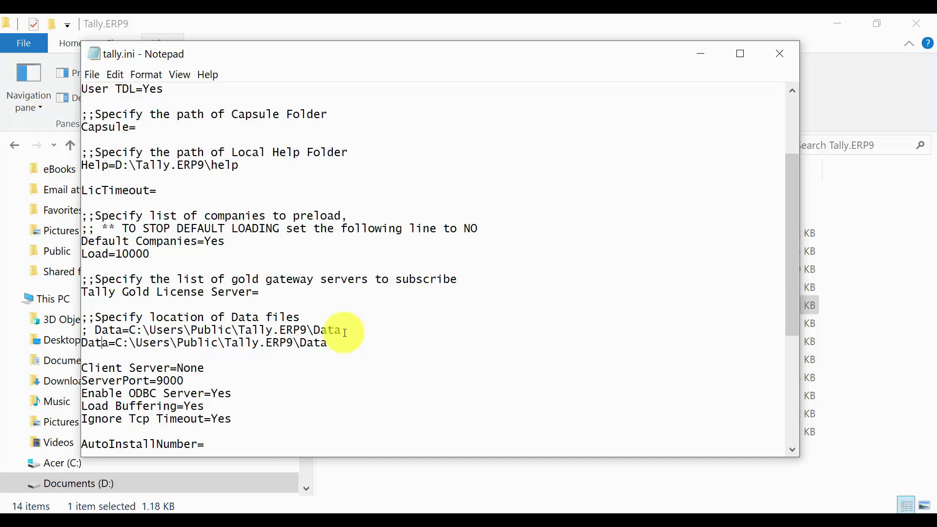
Change the copied line to Data=D:\Tally.ERP9\Data, then save and close tally.ini
key(shift+Right)
key(shift+Right)
key(shift+Right)
key(Delete)
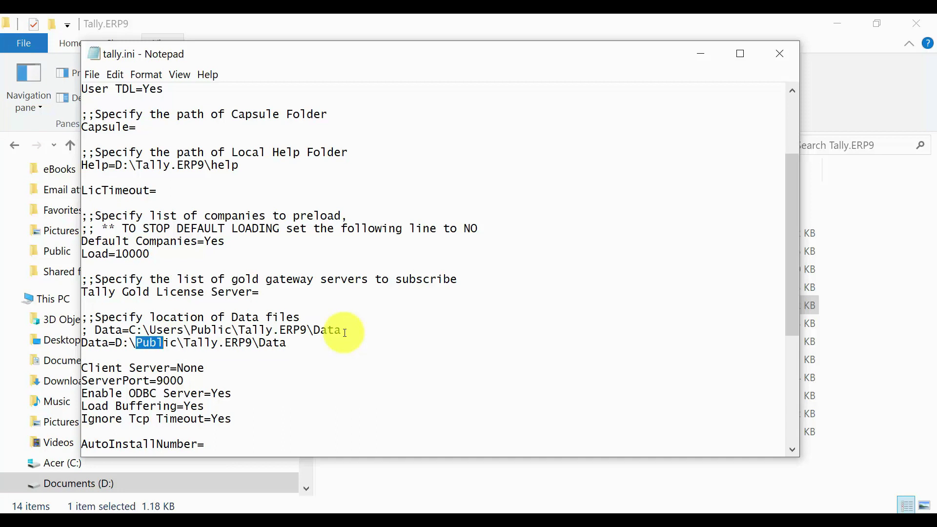
key(Delete)
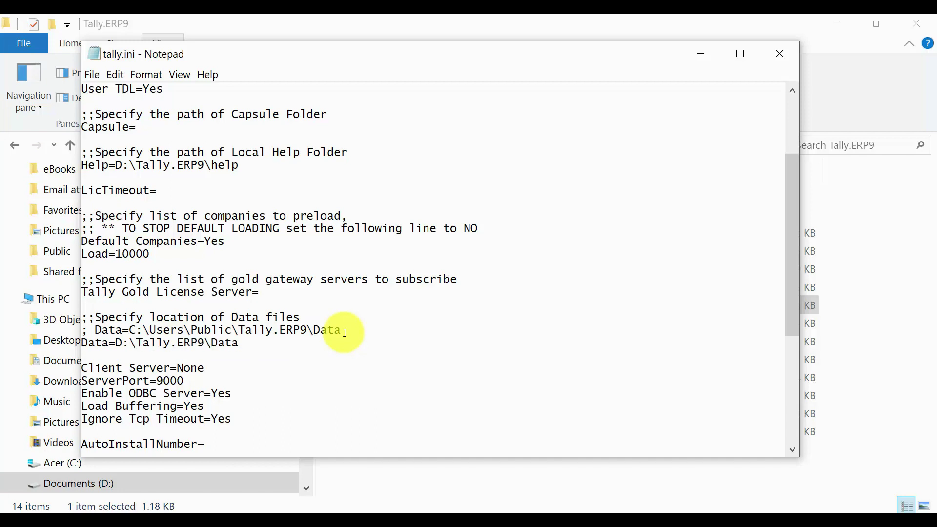
key(ctrl+s)
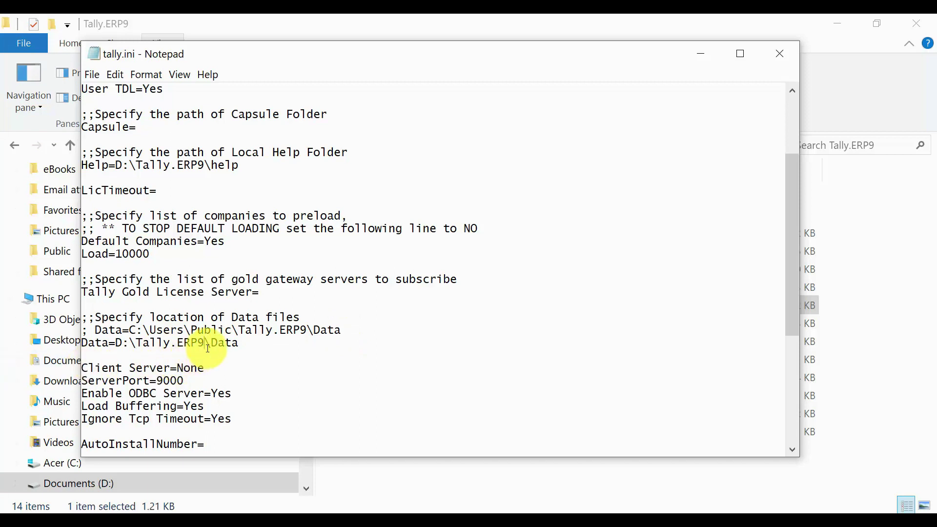
drag(239, 343, 80, 343)
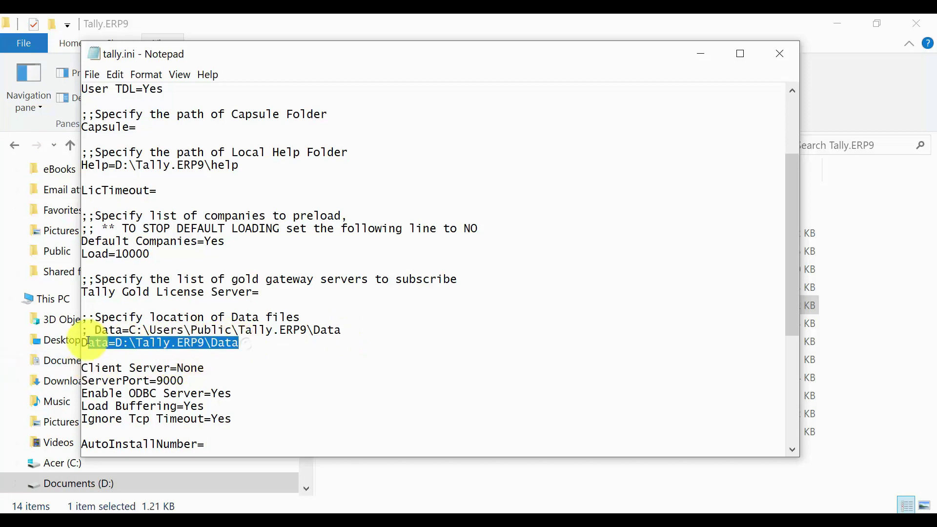
click(302, 368)
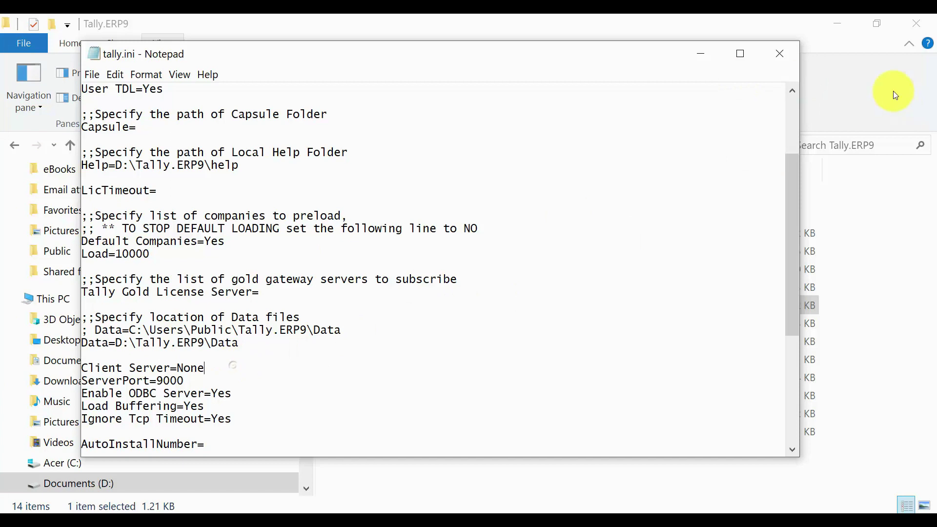
click(779, 53)
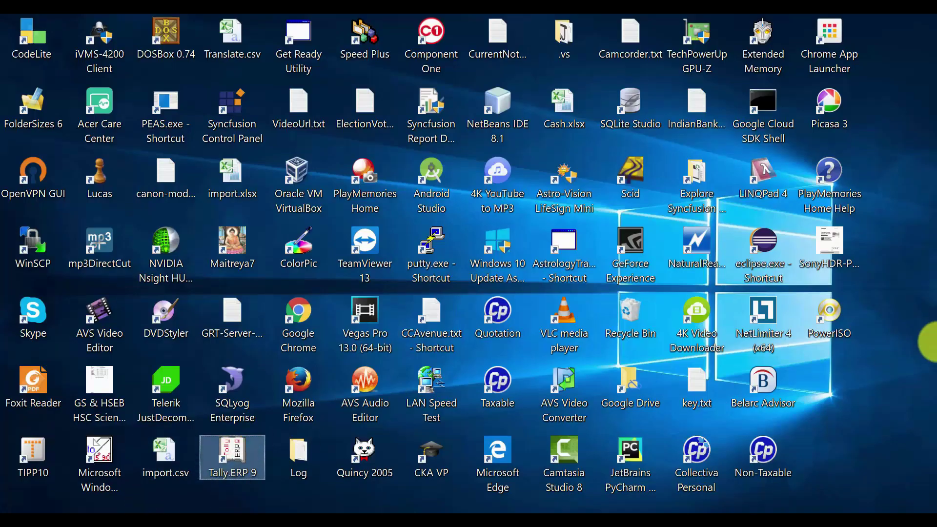
Start Tally.ERP 9 in Educational Mode to check the company loaded from the configured data folder, and quit it
key(Return)
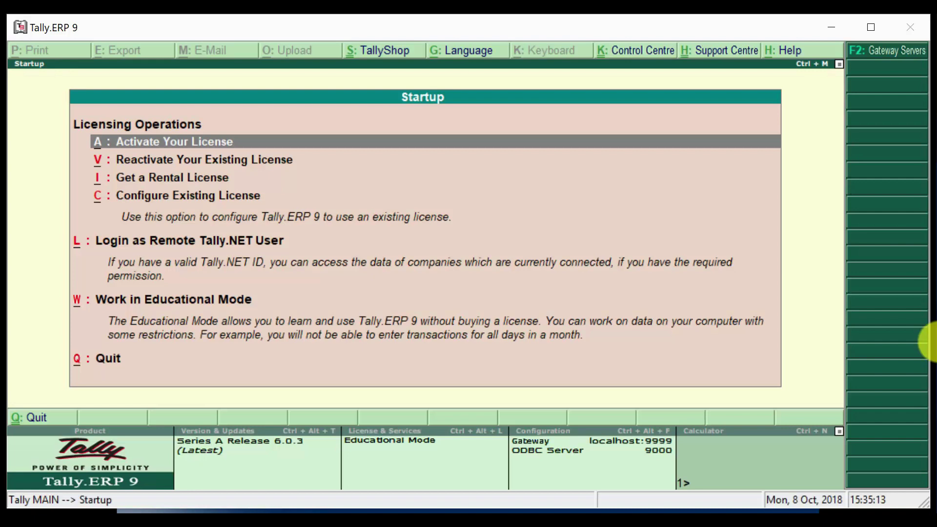
key(w)
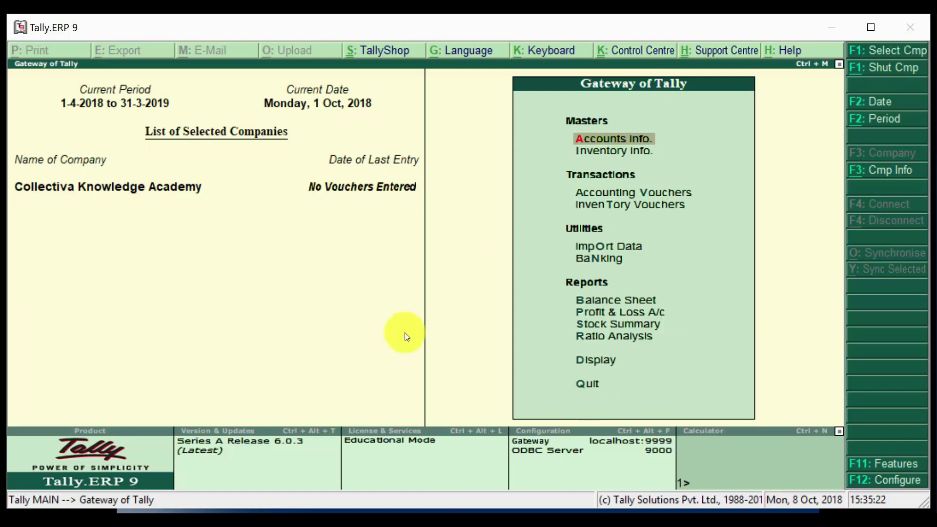
key(Escape)
key(Return)
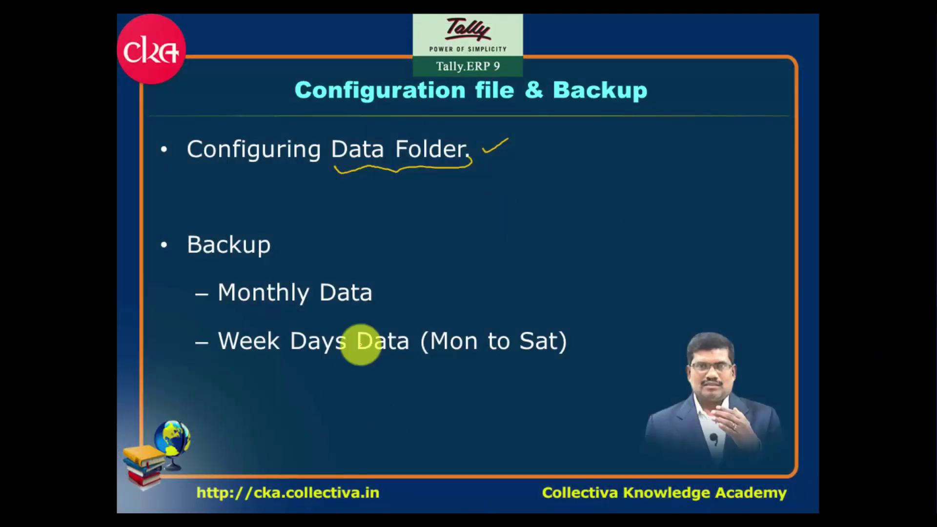
drag(282, 244, 303, 231)
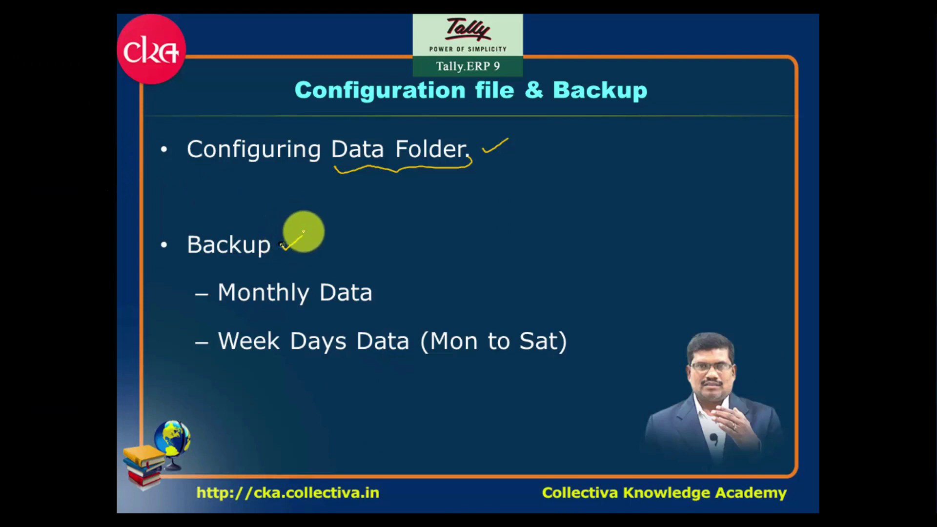
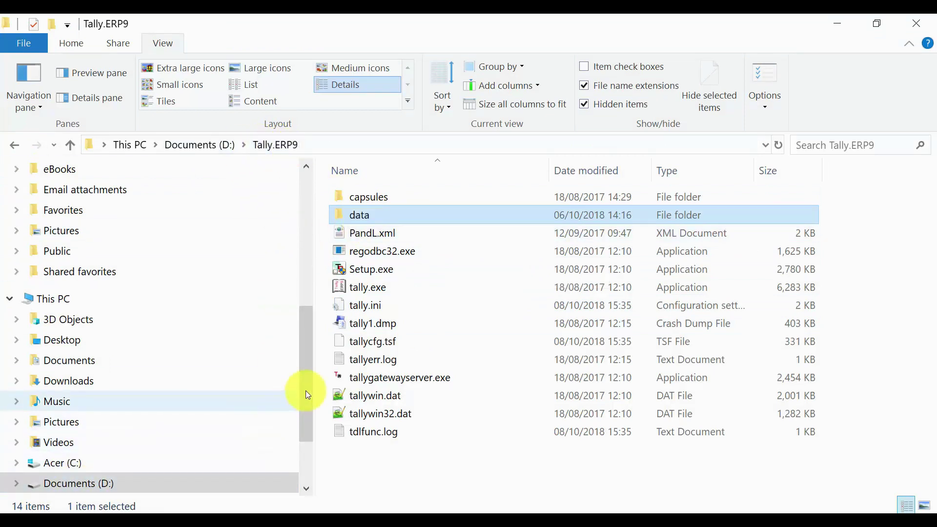
Create a new folder named TallyBackup on the Recording (E:) drive
drag(310, 395, 306, 437)
click(114, 420)
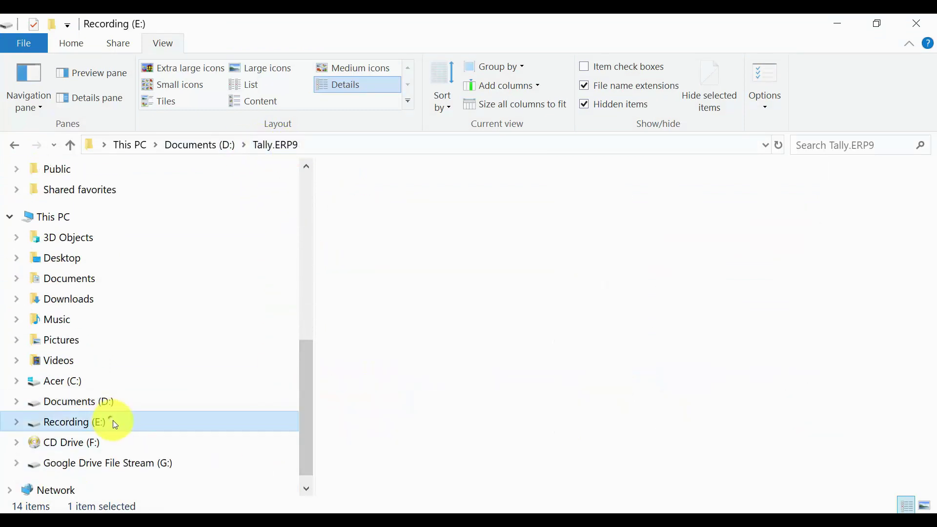
right_click(848, 306)
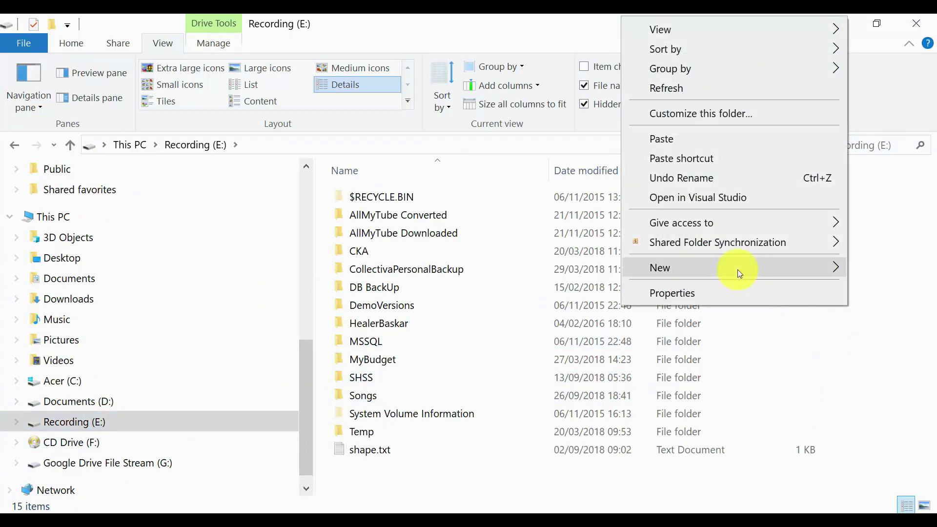
mouse_move(713, 268)
click(493, 268)
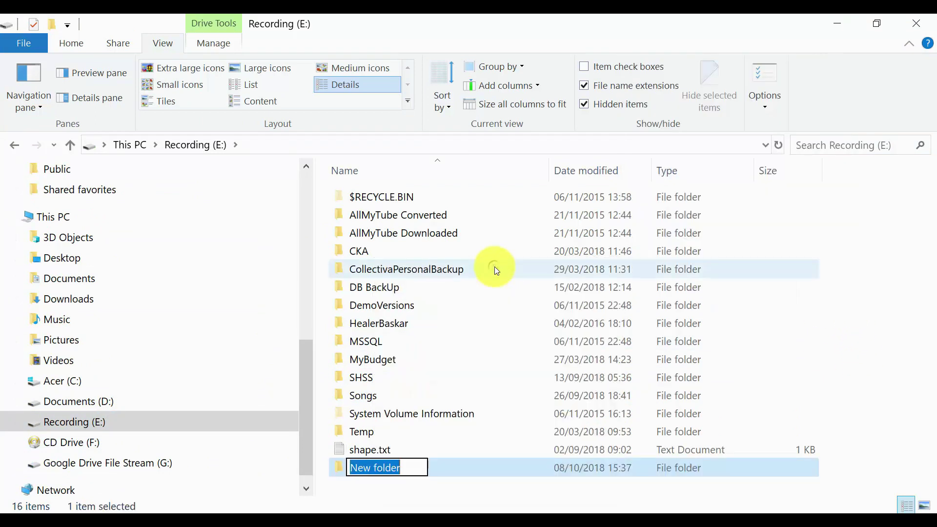
text(TallyBackup)
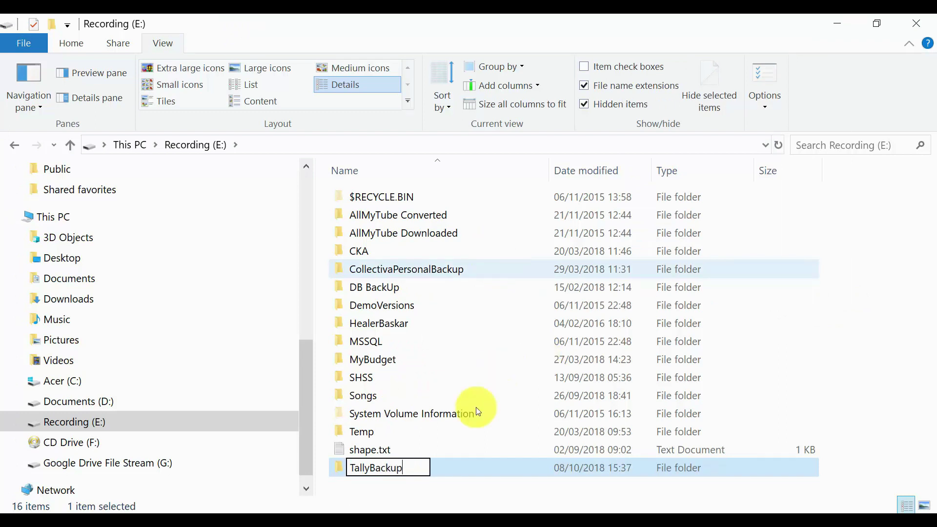
key(Return)
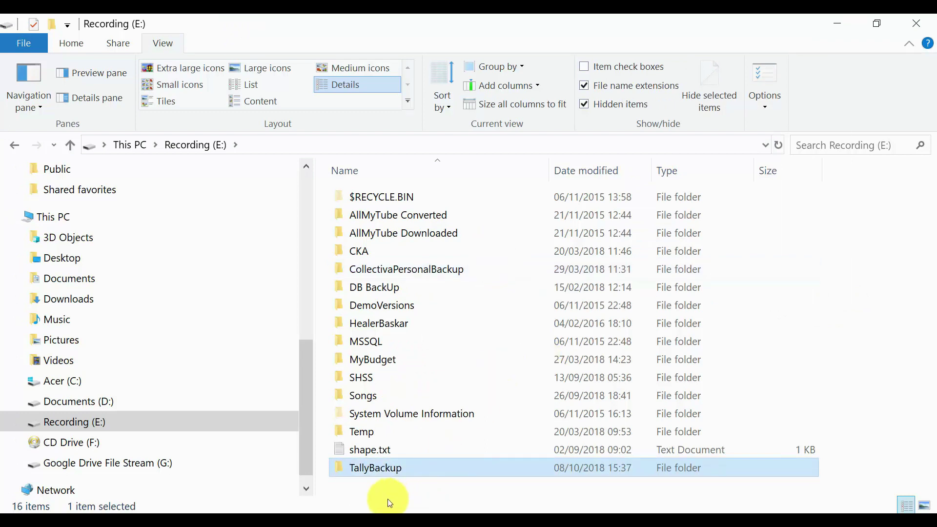
Create a subfolder named 2018-19 inside the TallyBackup folder
double_click(361, 468)
right_click(415, 278)
mouse_move(318, 475)
click(509, 254)
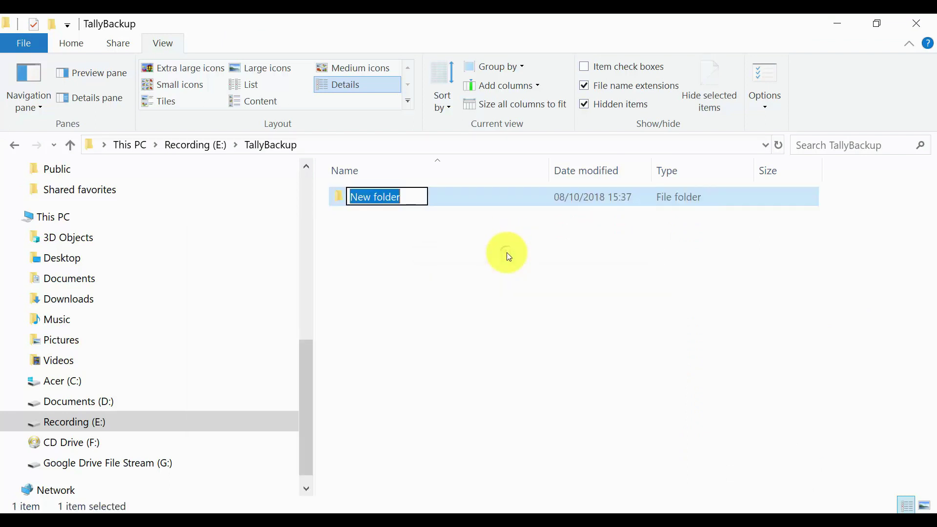
text(201819)
key(BackSpace)
key(BackSpace)
text(-19)
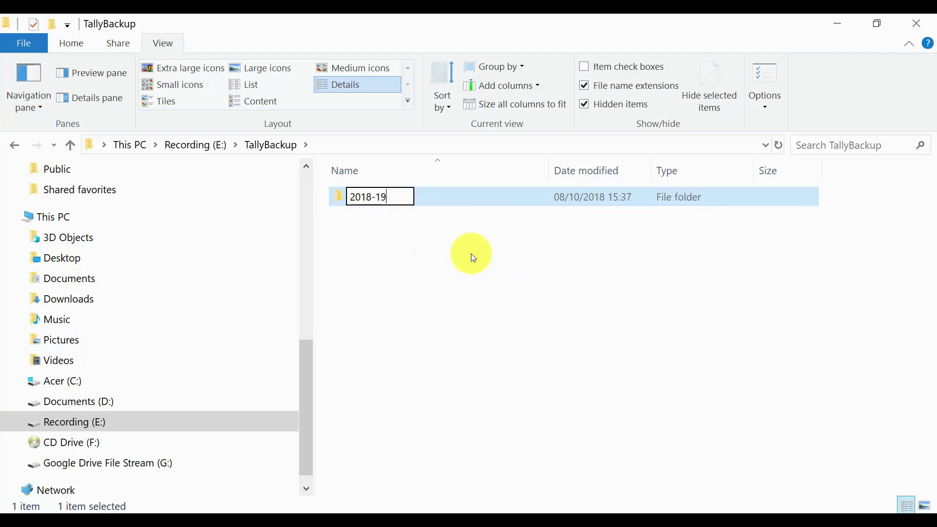
key(Return)
Create a subfolder named 092018 inside the 2018-19 folder
double_click(361, 207)
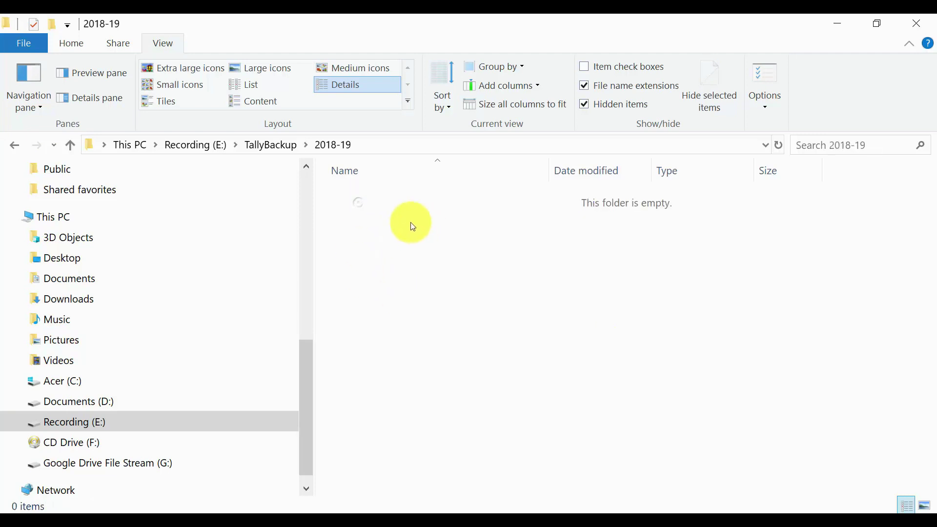
right_click(410, 215)
mouse_move(318, 464)
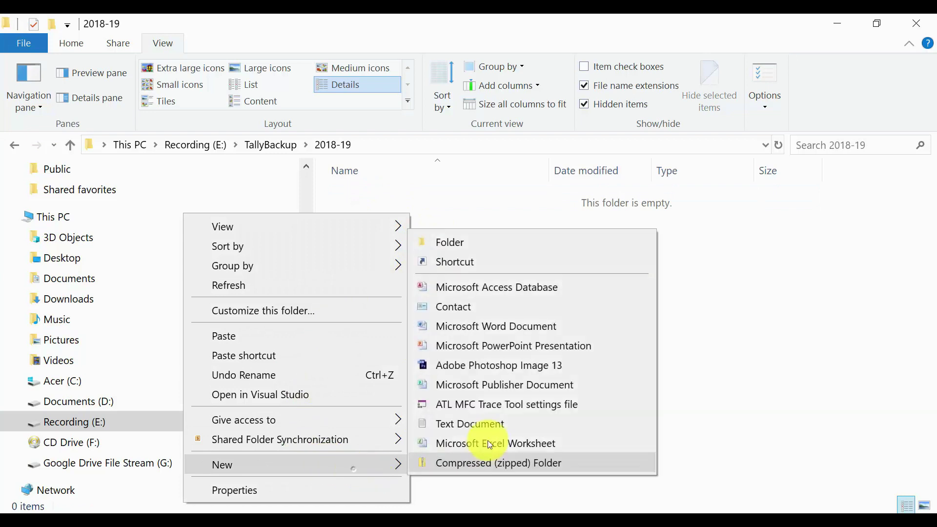
click(484, 244)
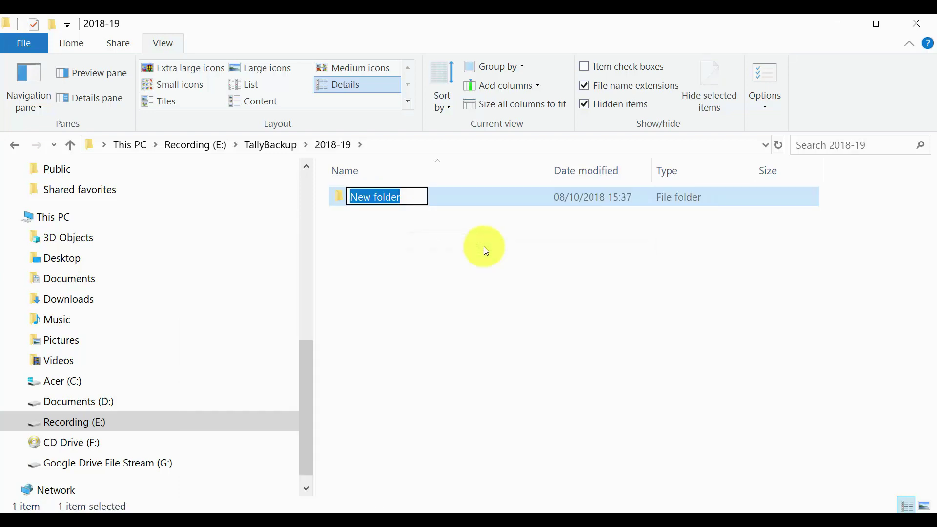
text(092018)
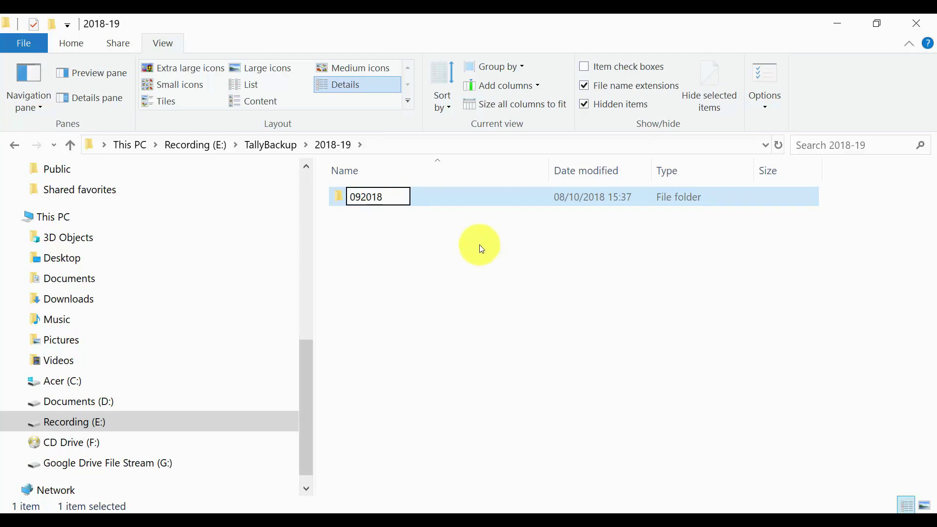
key(Return)
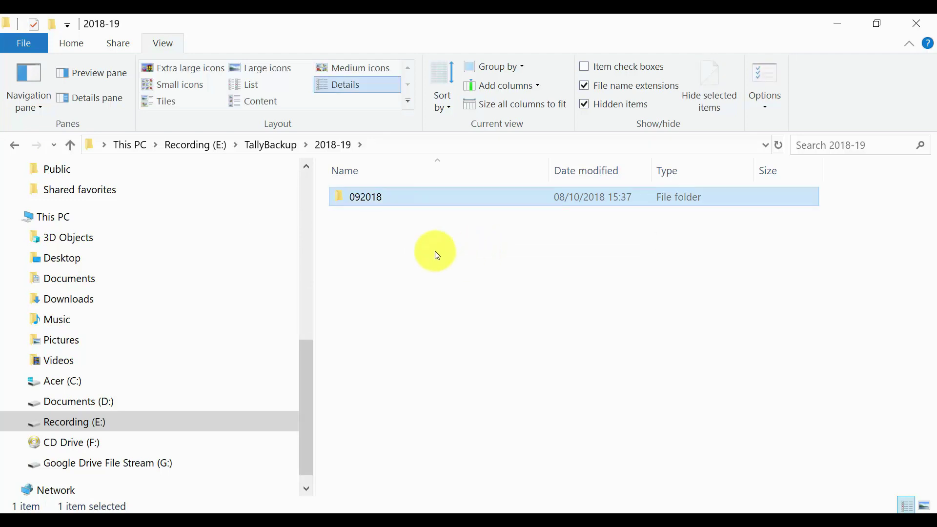
Paste the copied data folder into the 092018 folder and check its contents
double_click(364, 195)
key(ctrl+v)
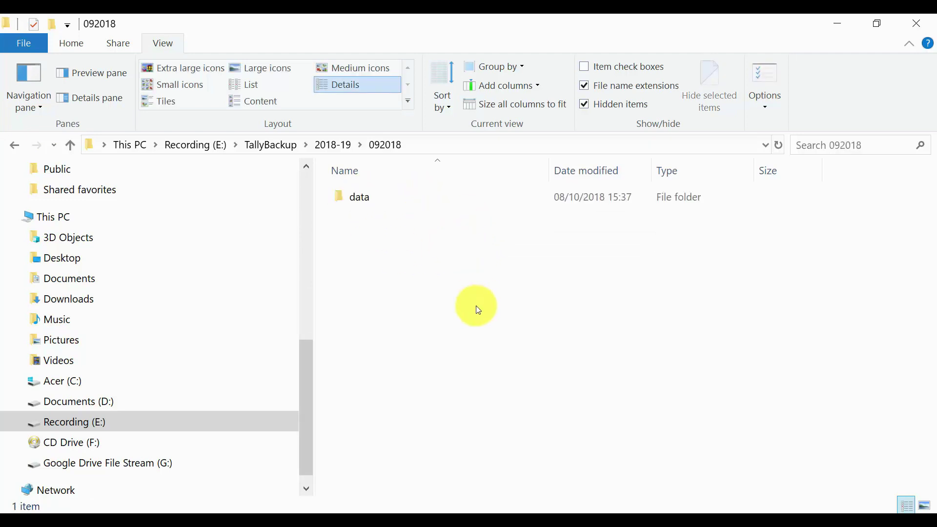
double_click(365, 198)
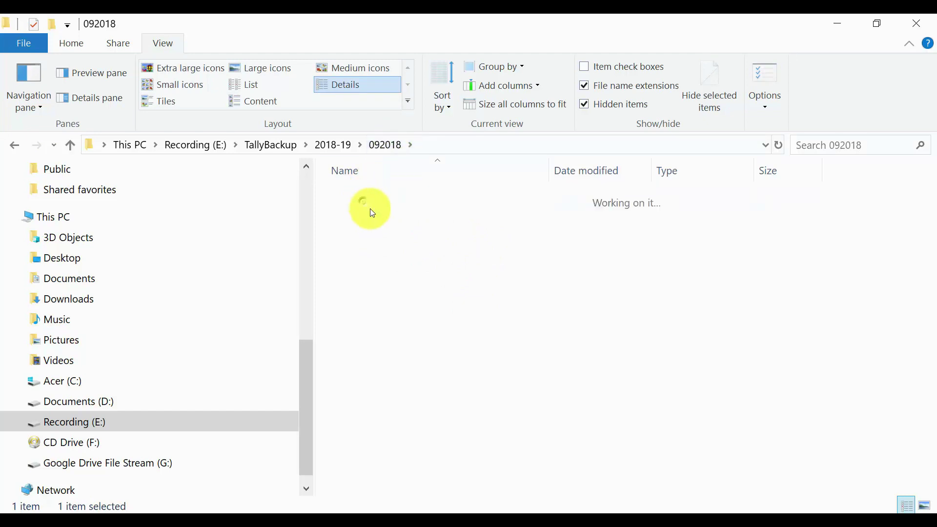
click(385, 145)
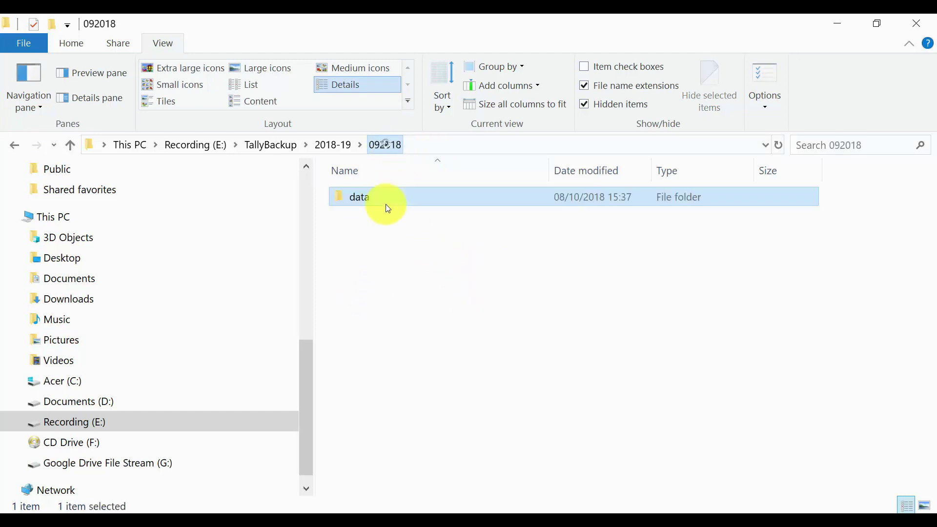
click(450, 247)
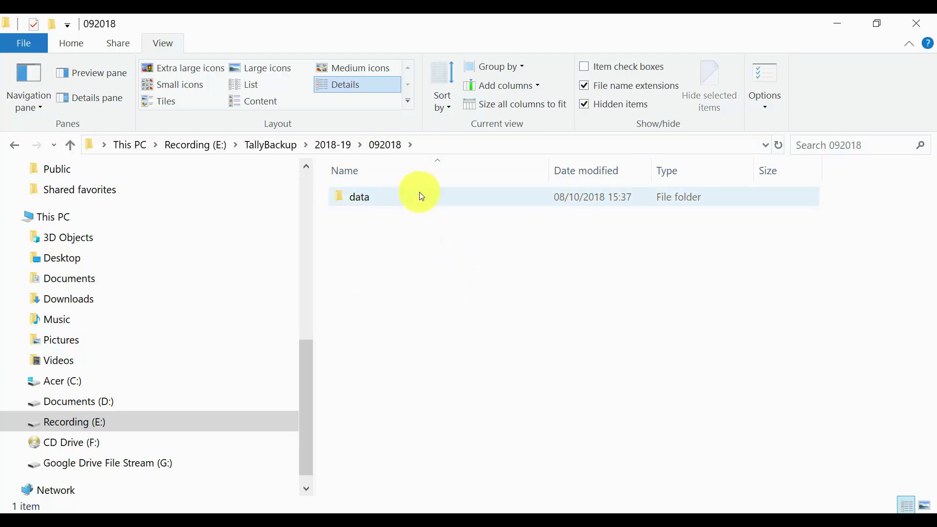
Create a second monthly subfolder named 102018 inside the 2018-19 folder
click(330, 146)
right_click(402, 236)
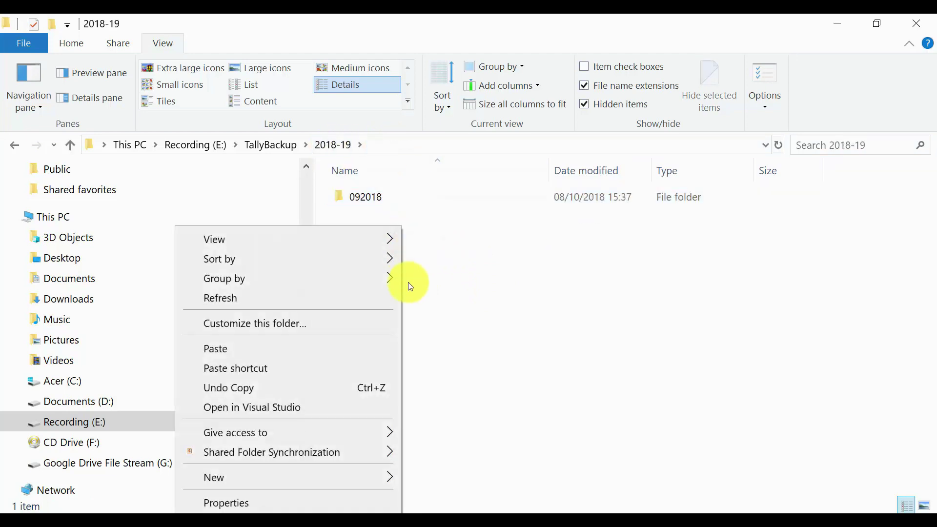
mouse_move(371, 474)
click(520, 257)
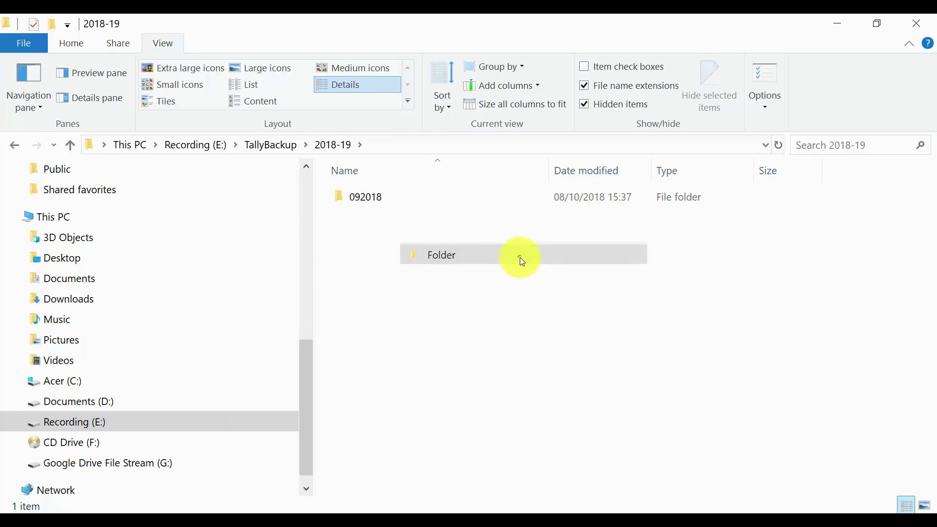
text(1020)
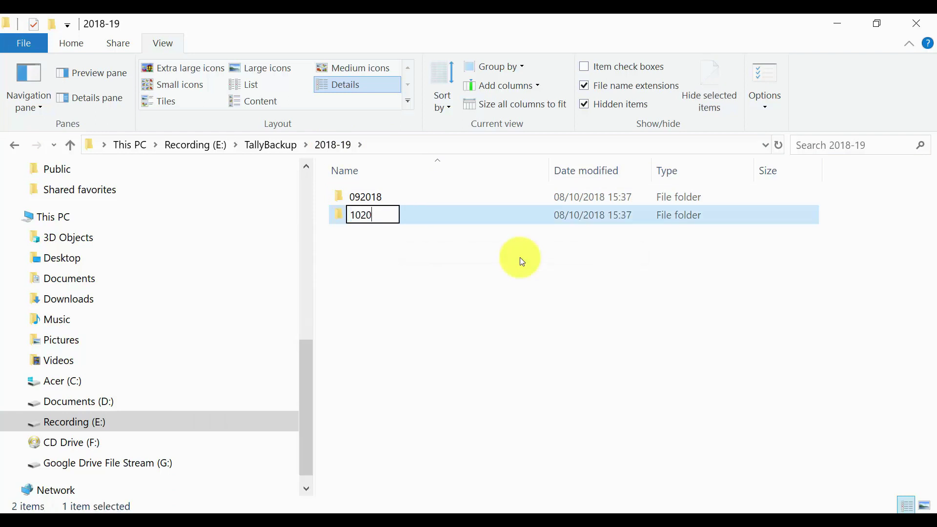
text(18)
click(440, 276)
click(387, 272)
Paste the copied data folder into the 102018 folder and inspect the company files in its 10000 subfolder
double_click(368, 215)
key(ctrl+v)
double_click(361, 200)
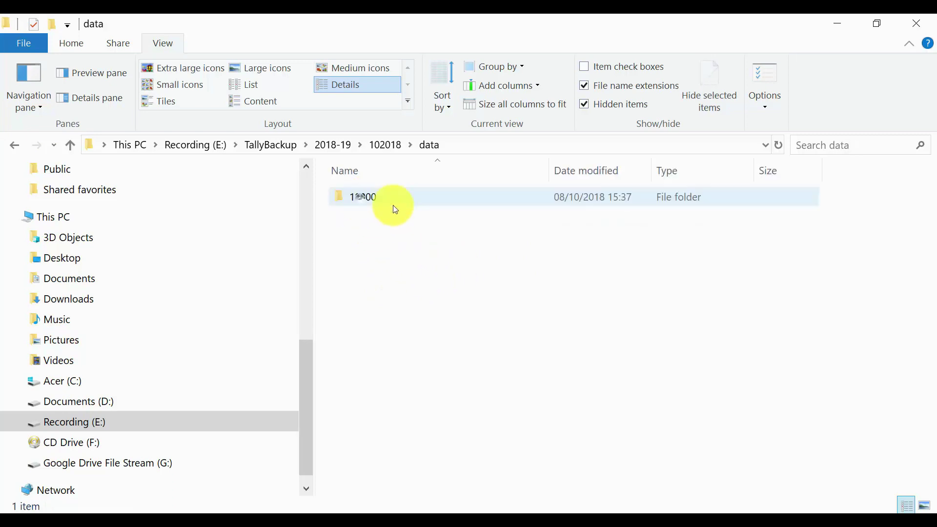
double_click(379, 200)
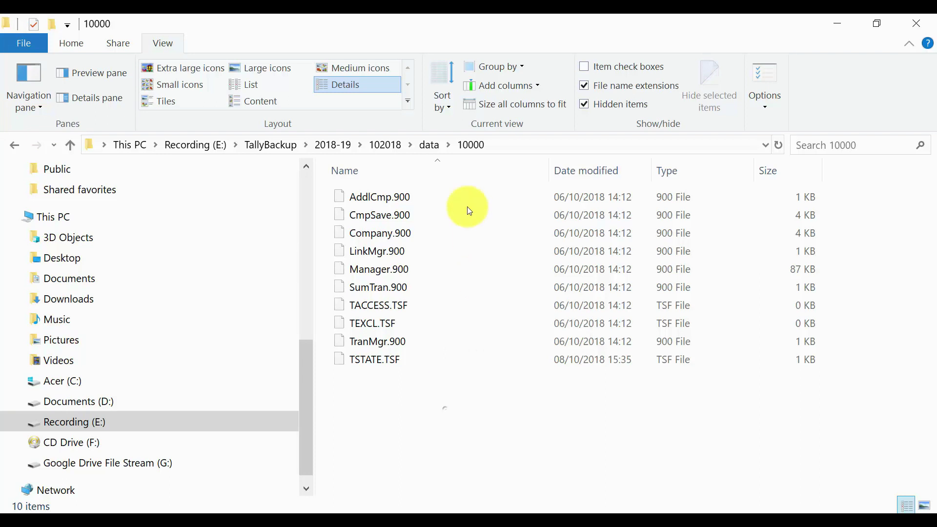
click(384, 145)
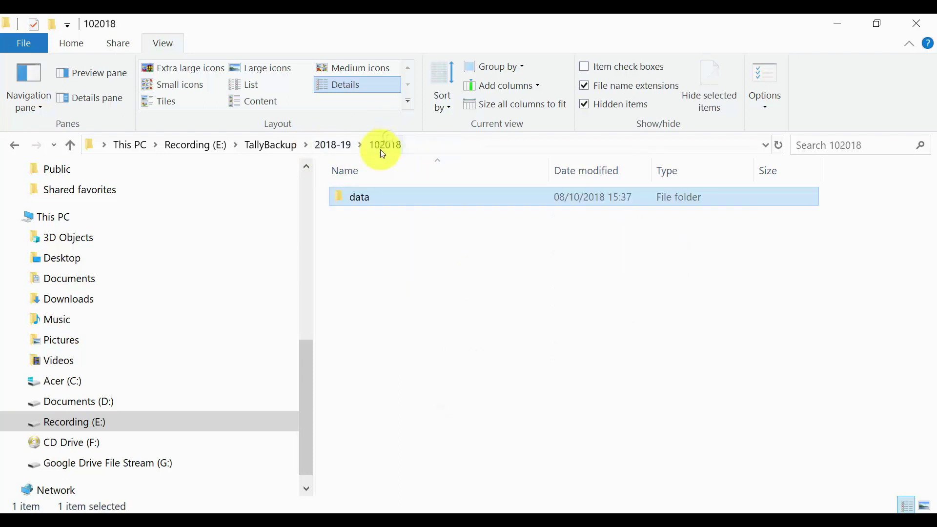
Review the monthly folders in 2018-19 and examine the data backup stored under 092018
click(334, 145)
click(417, 273)
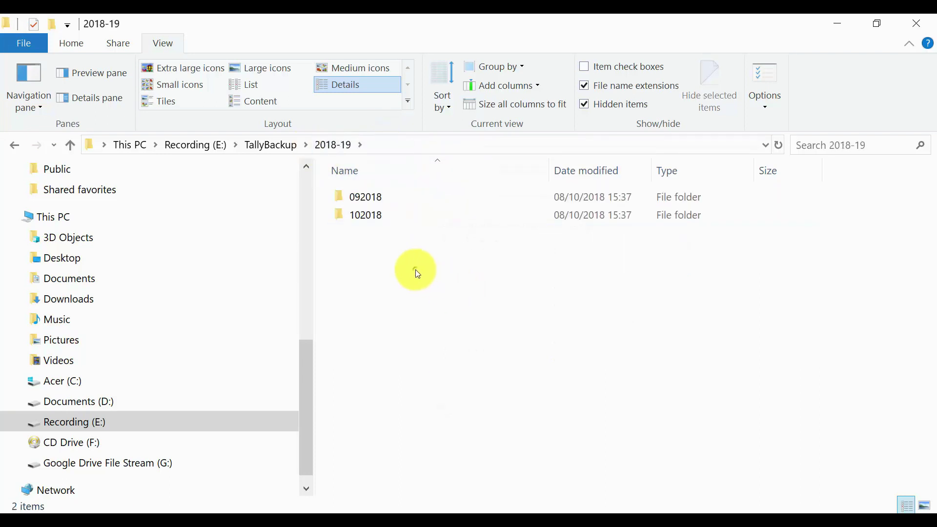
click(382, 200)
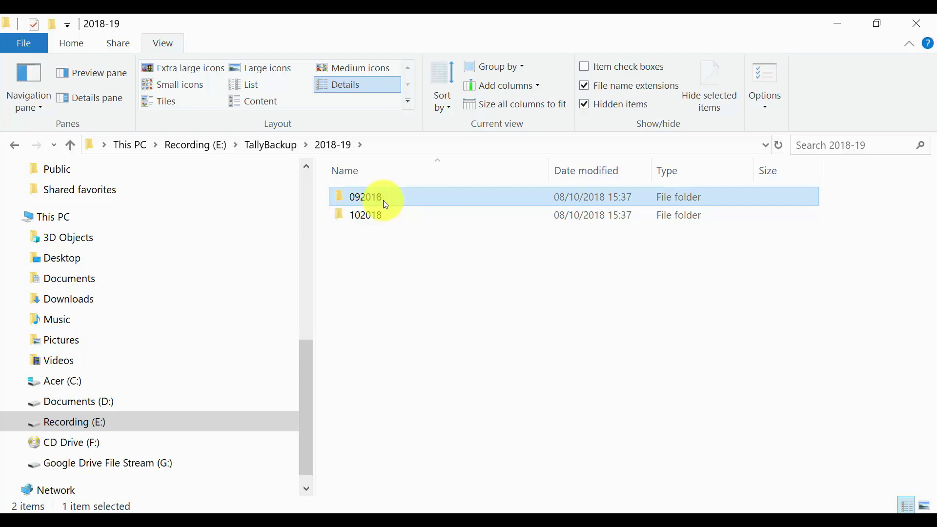
click(418, 261)
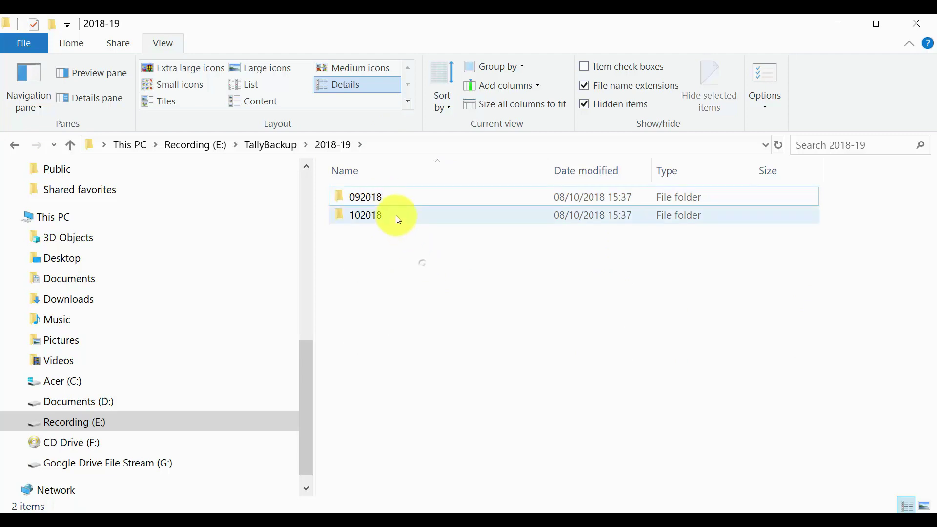
double_click(388, 198)
double_click(370, 198)
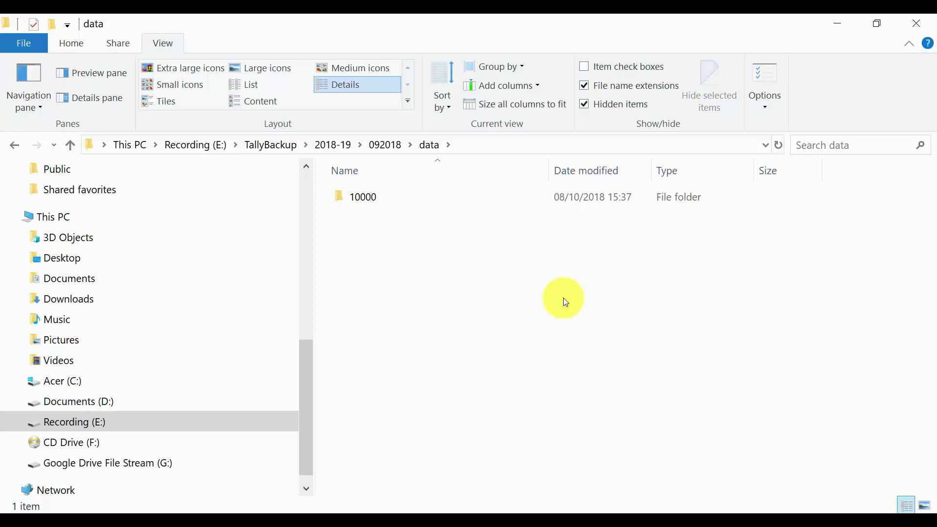
click(333, 144)
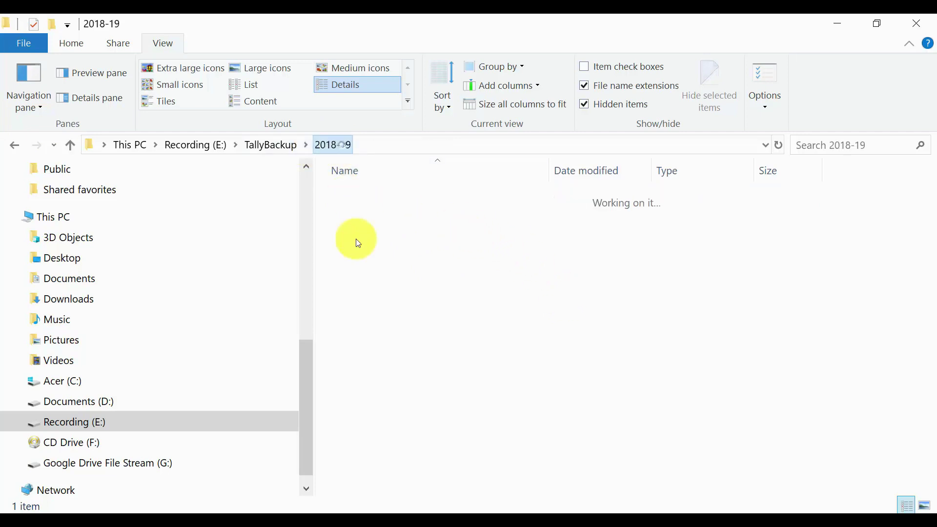
Examine the TallyBackup folder's path and walk through its hierarchy from 2018-19 down to 092018
click(270, 145)
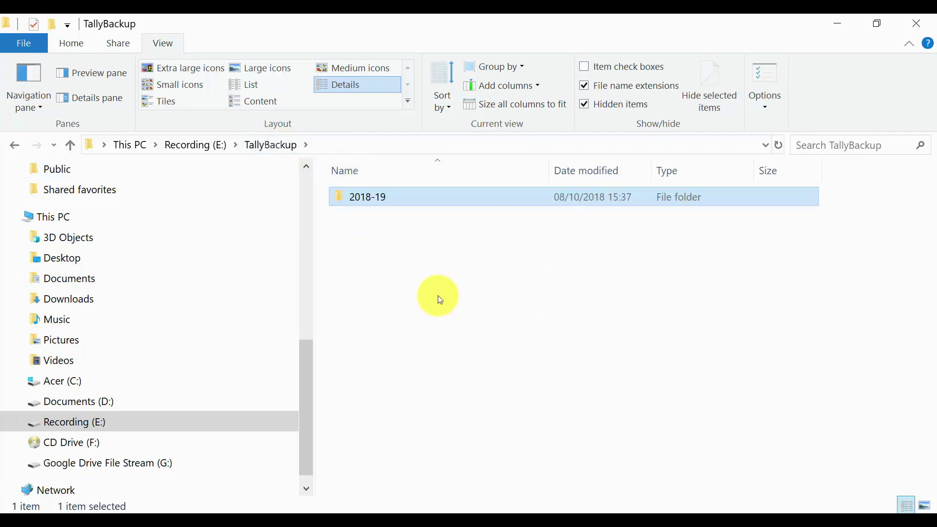
click(341, 145)
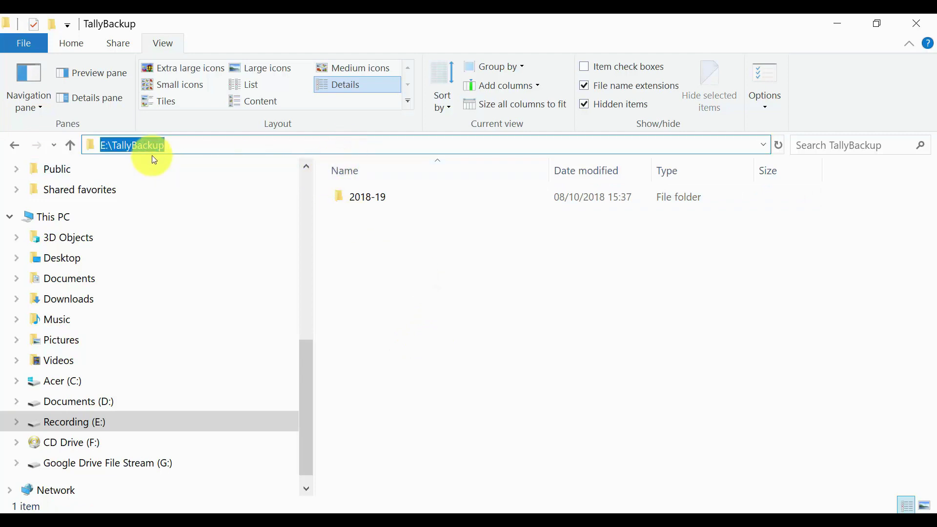
click(556, 304)
click(363, 198)
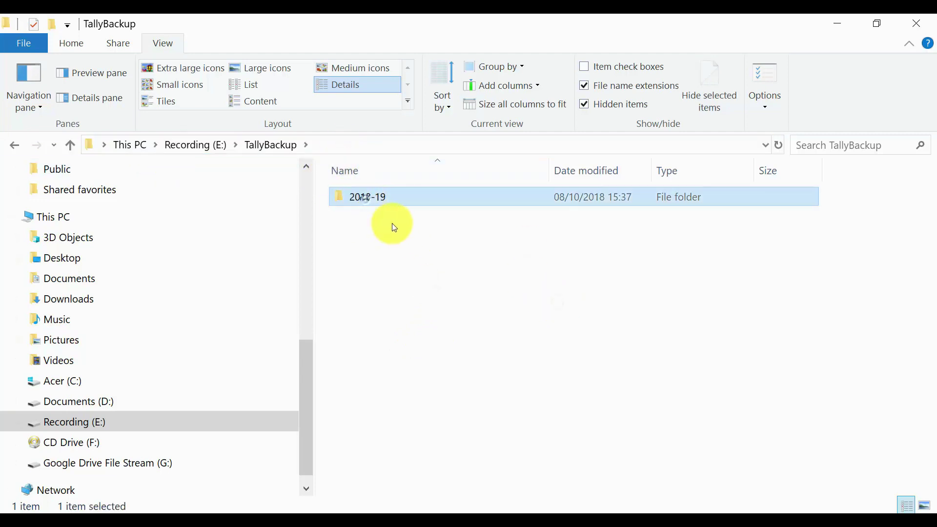
double_click(354, 204)
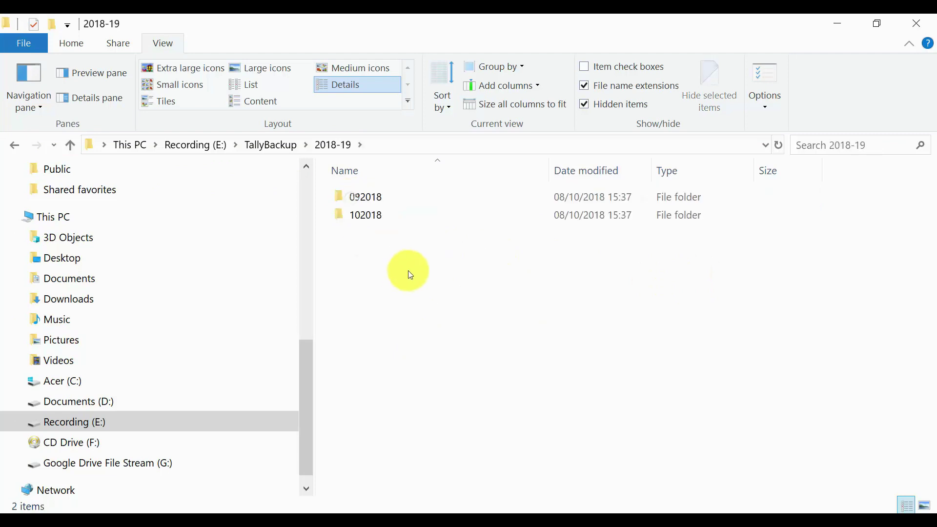
click(372, 203)
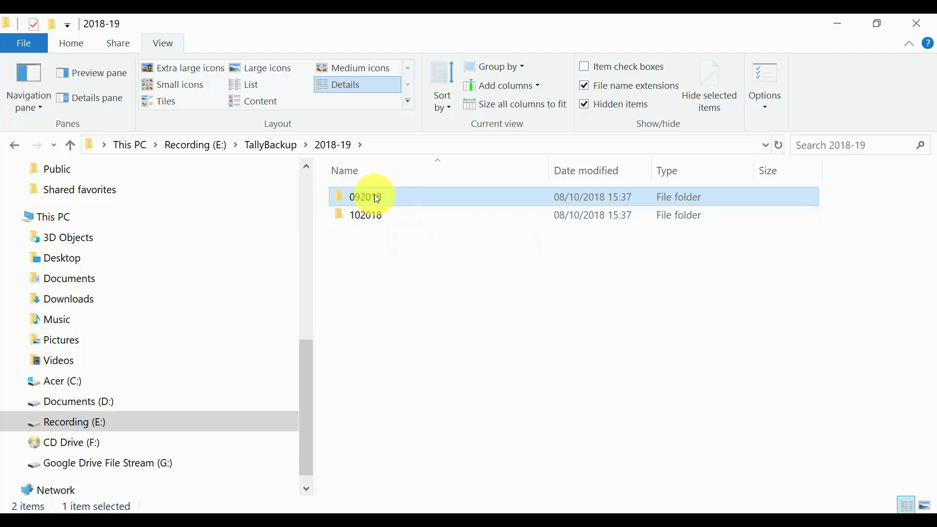
double_click(361, 197)
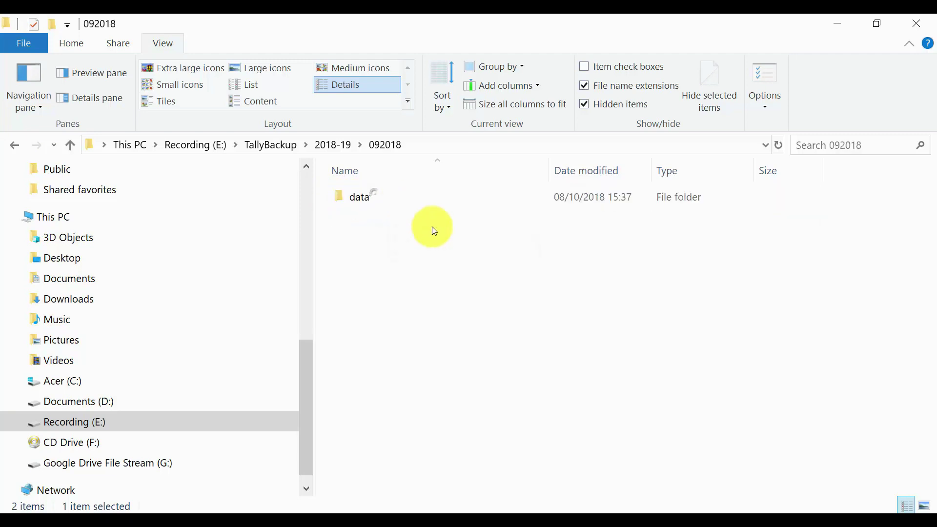
Create a new folder named DailyBackup inside the TallyBackup folder
click(319, 145)
click(271, 145)
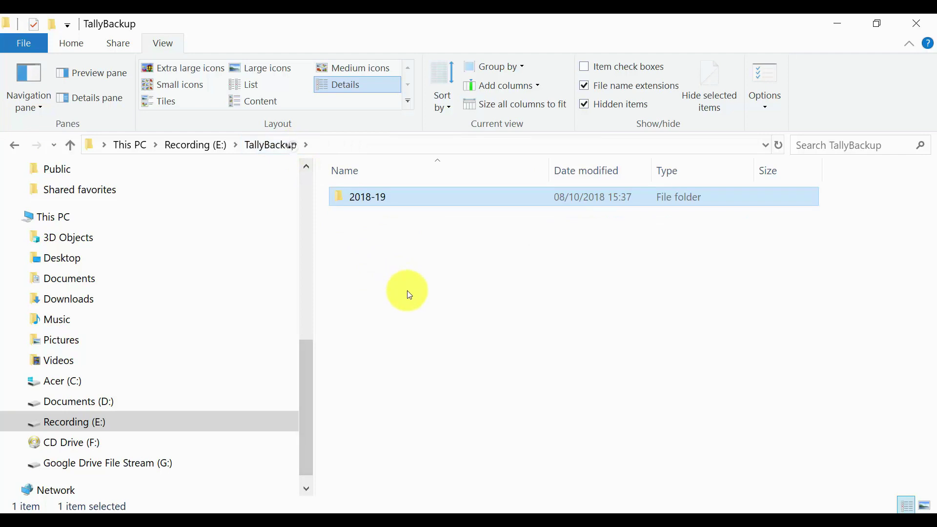
click(408, 235)
right_click(434, 309)
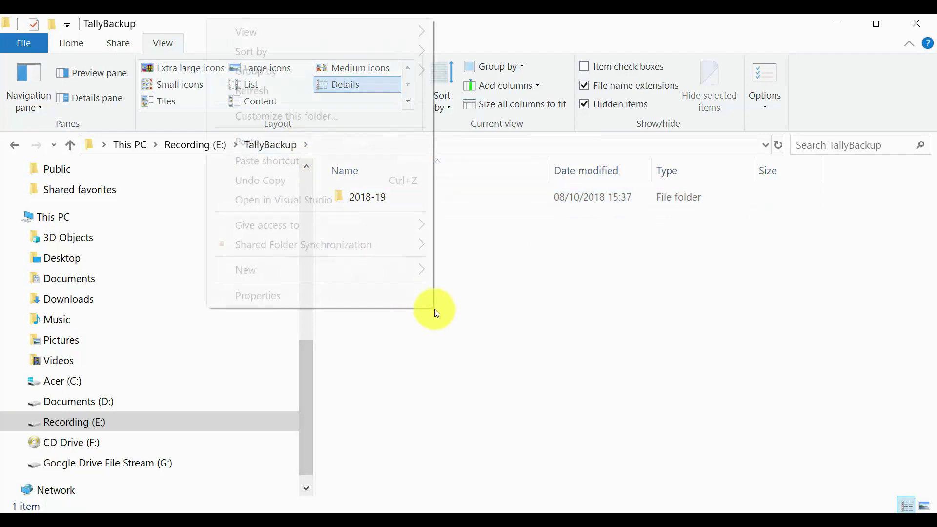
mouse_move(289, 263)
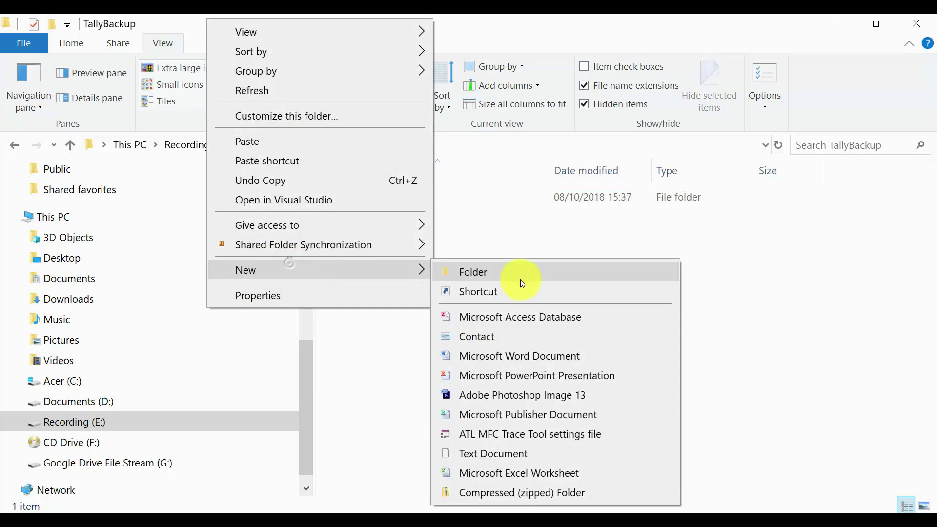
click(520, 279)
text(DailyBackup)
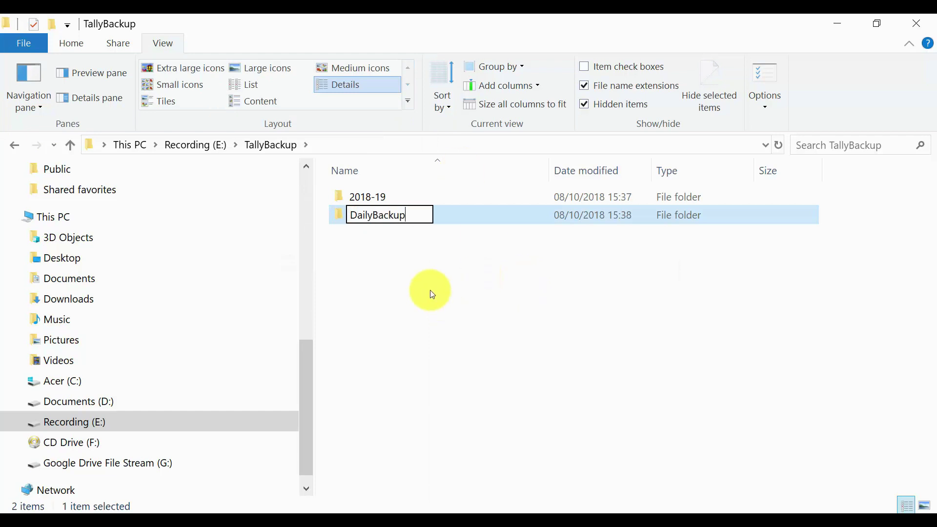
key(Return)
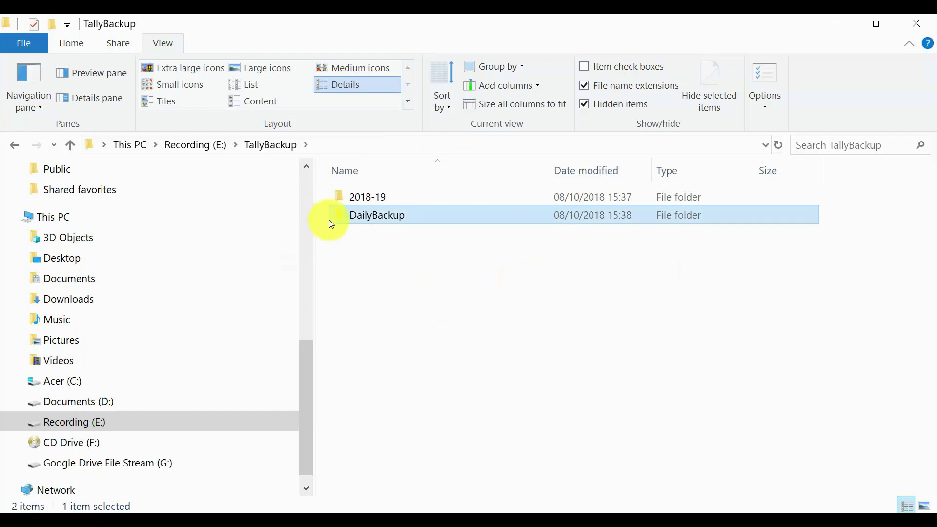
Create a subfolder named Monday inside the DailyBackup folder
double_click(343, 218)
right_click(446, 218)
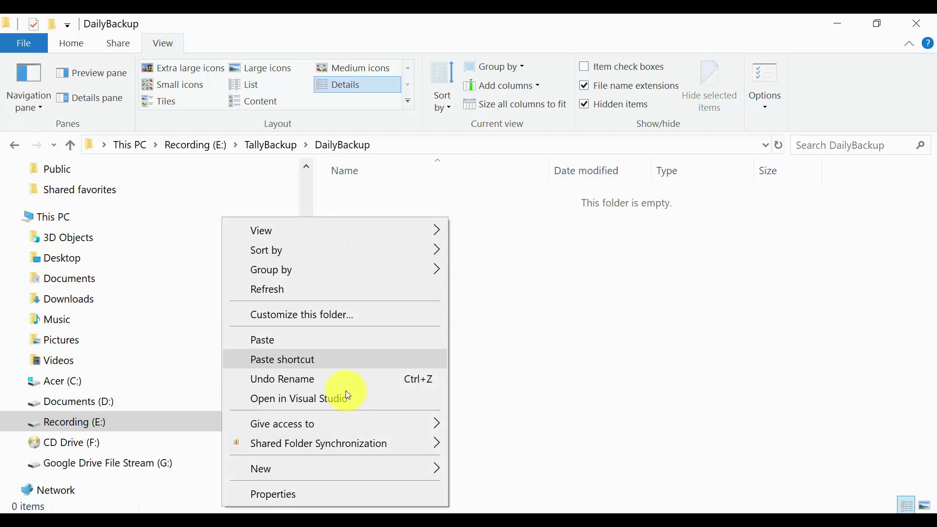
mouse_move(379, 469)
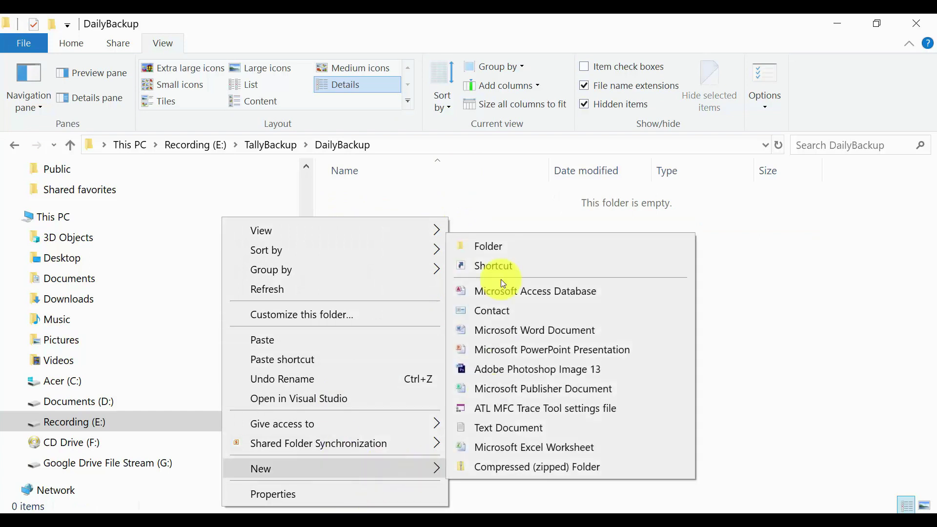
click(496, 246)
text(Monday)
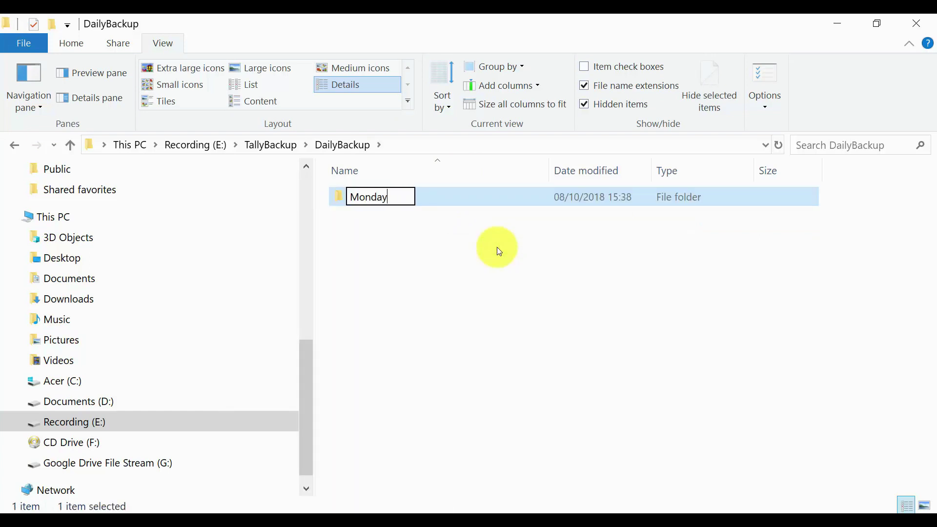
key(Return)
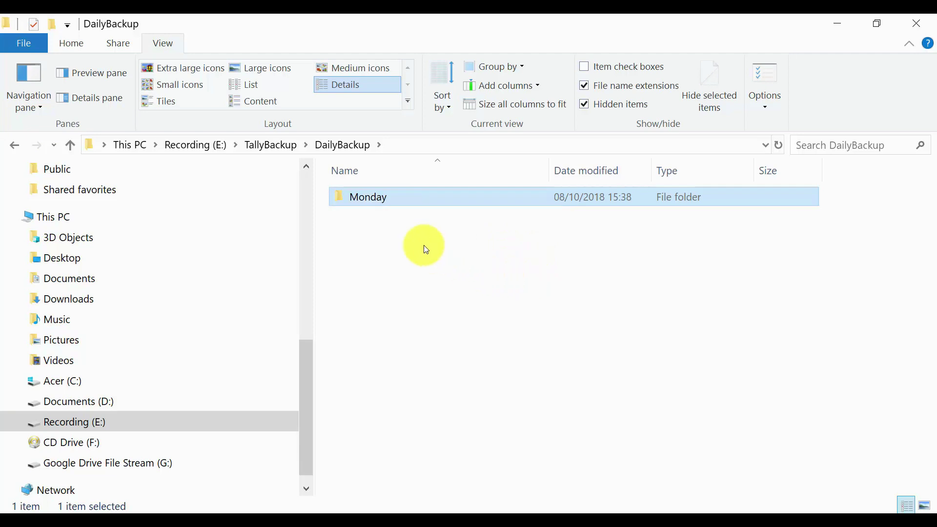
Paste the copied data folder into the Monday folder
double_click(390, 200)
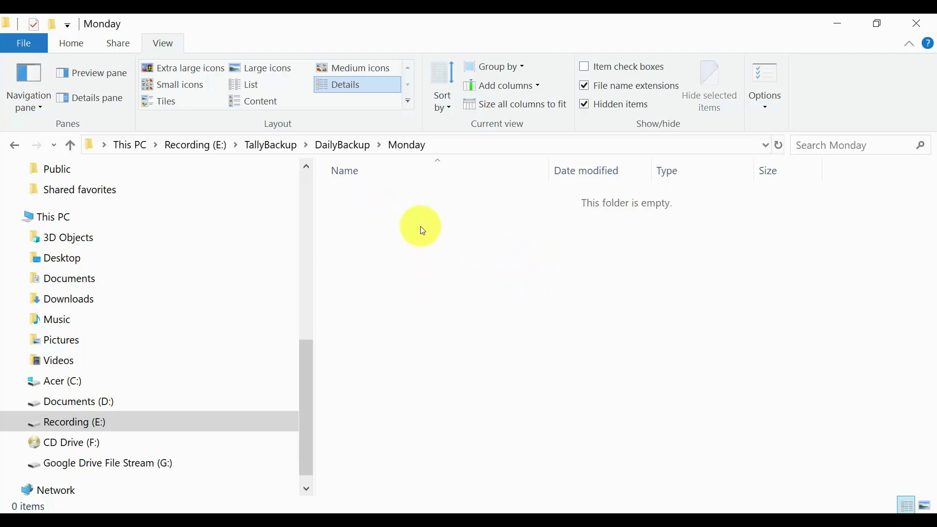
right_click(420, 226)
click(284, 353)
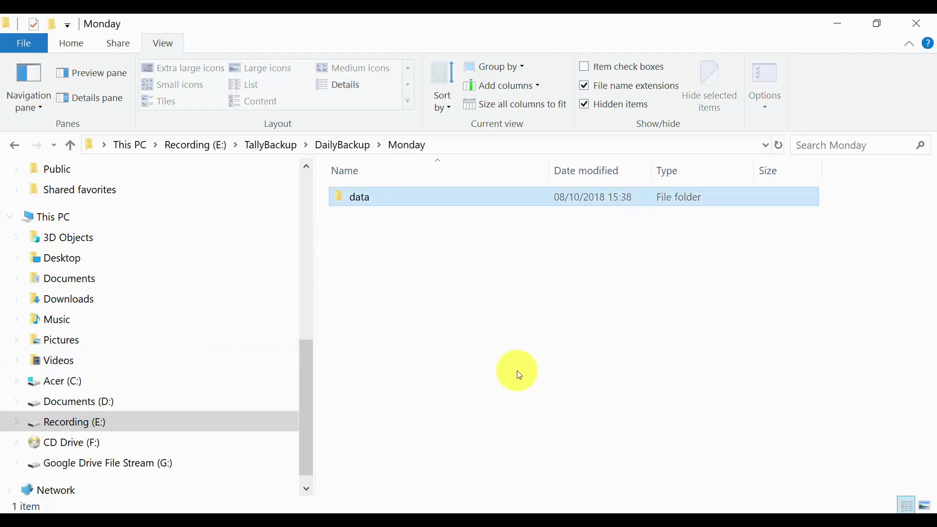
Create a second subfolder named Tuesday inside the DailyBackup folder
click(341, 145)
right_click(420, 258)
mouse_move(366, 477)
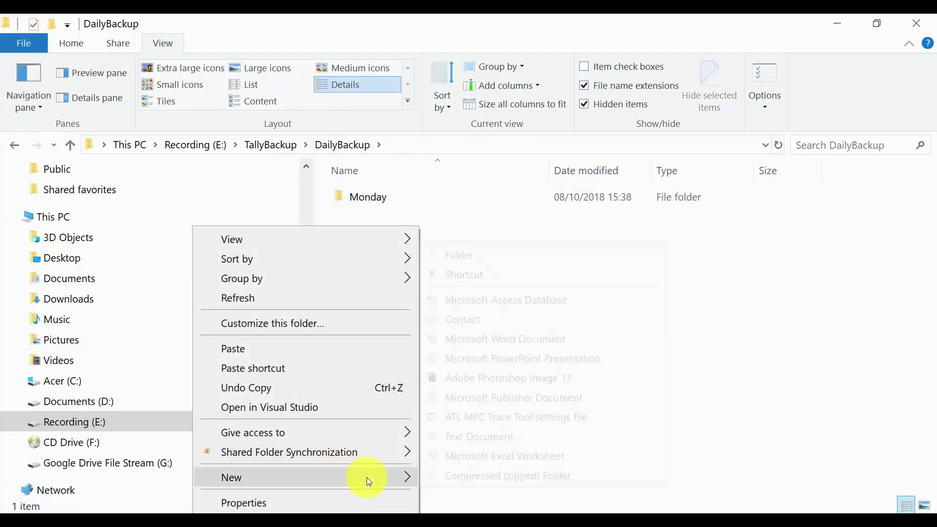
click(517, 261)
text(Tuesday)
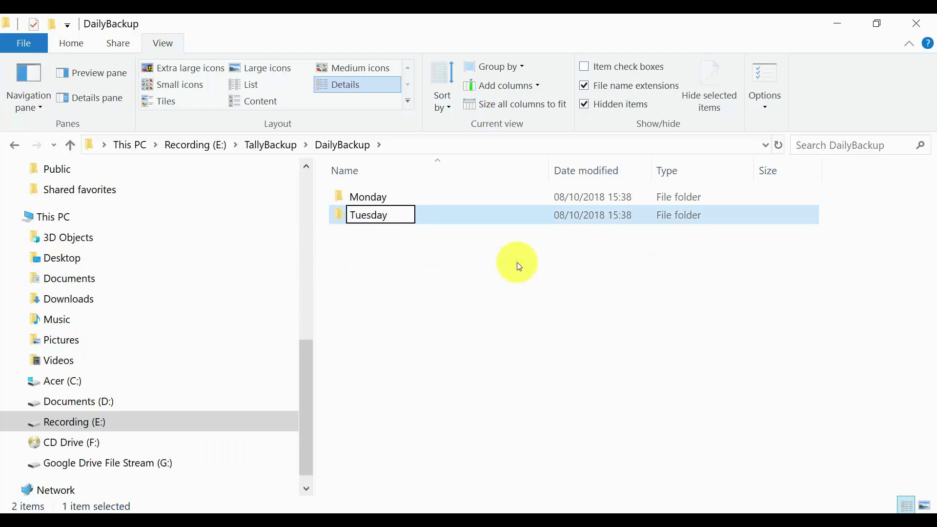
key(Return)
Paste the copied data folder into the Tuesday folder and return to DailyBackup
key(Return)
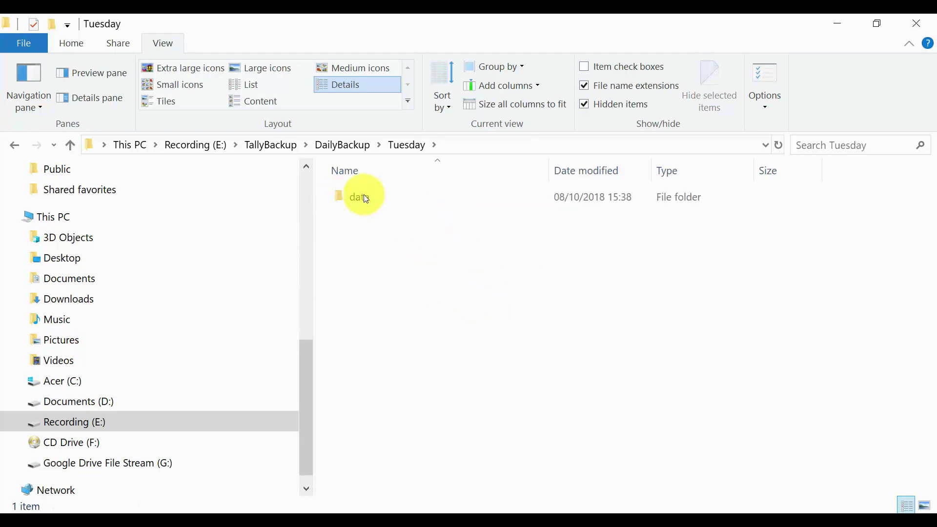
click(365, 199)
click(341, 145)
click(425, 303)
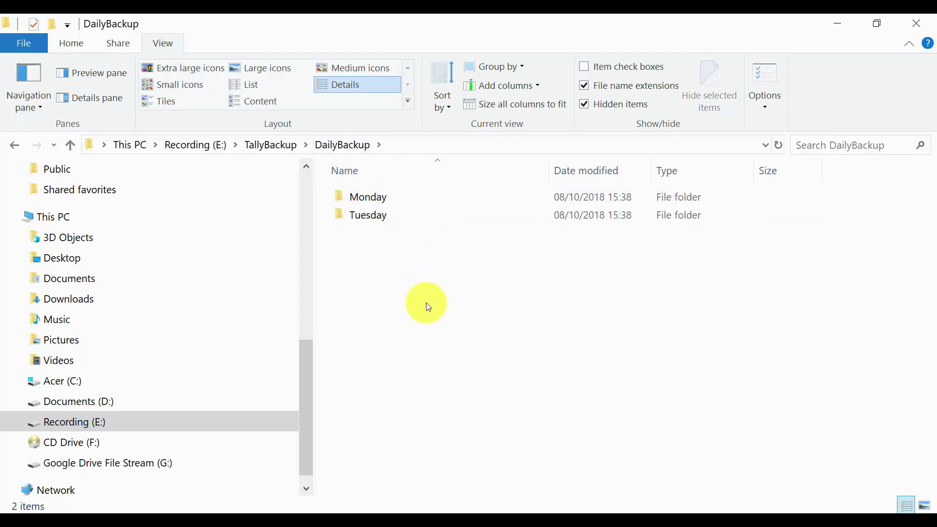
Review the Monday backup folder and the folder structure of TallyBackup and DailyBackup
double_click(366, 196)
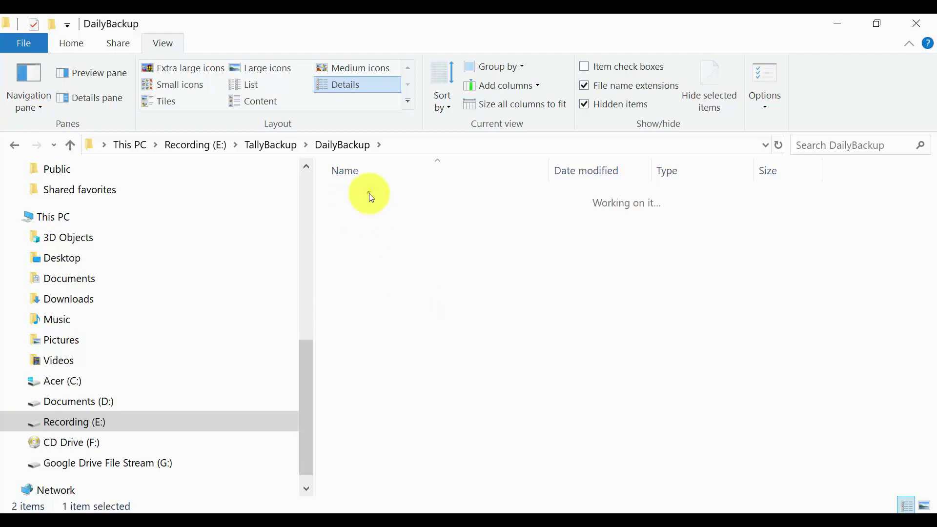
click(342, 145)
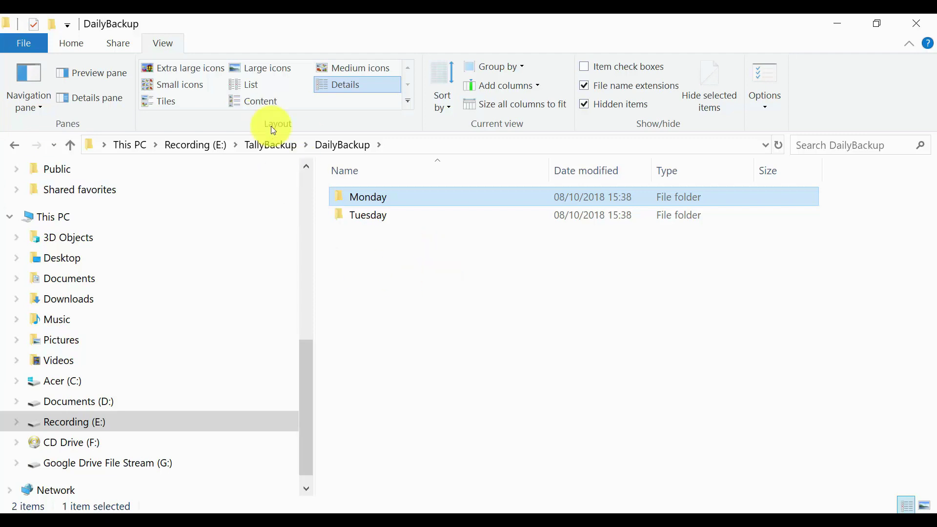
click(271, 144)
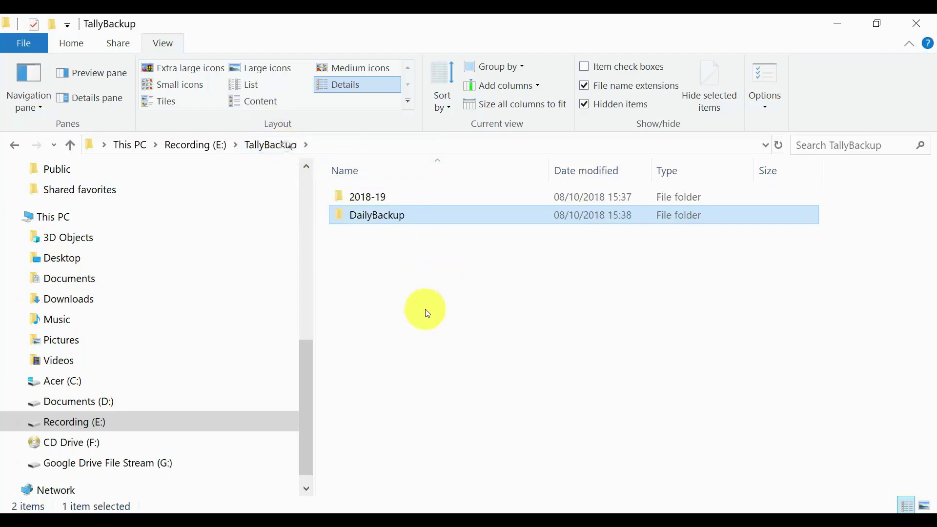
double_click(353, 210)
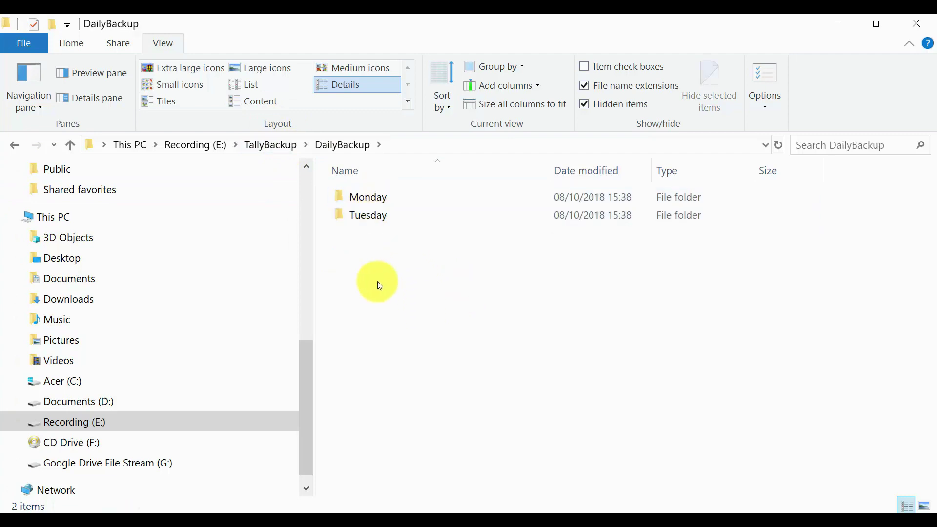
Copy the path of the 092018 folder inside TallyBackup's 2018-19 folder
click(269, 145)
click(380, 199)
double_click(380, 199)
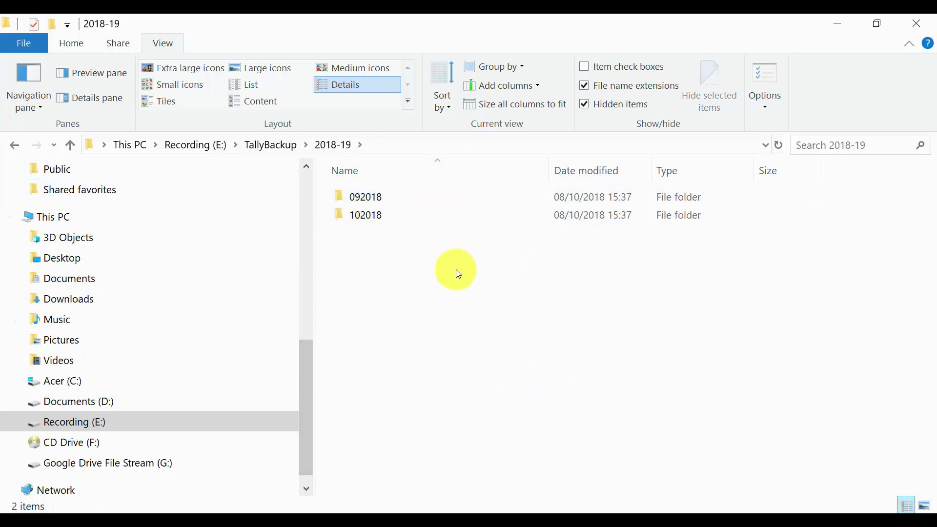
double_click(385, 203)
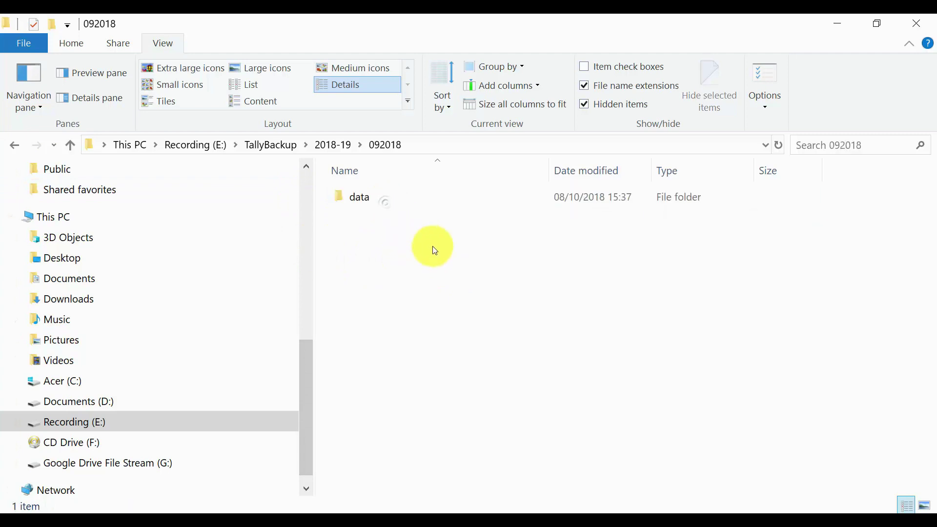
click(432, 144)
key(ctrl+c)
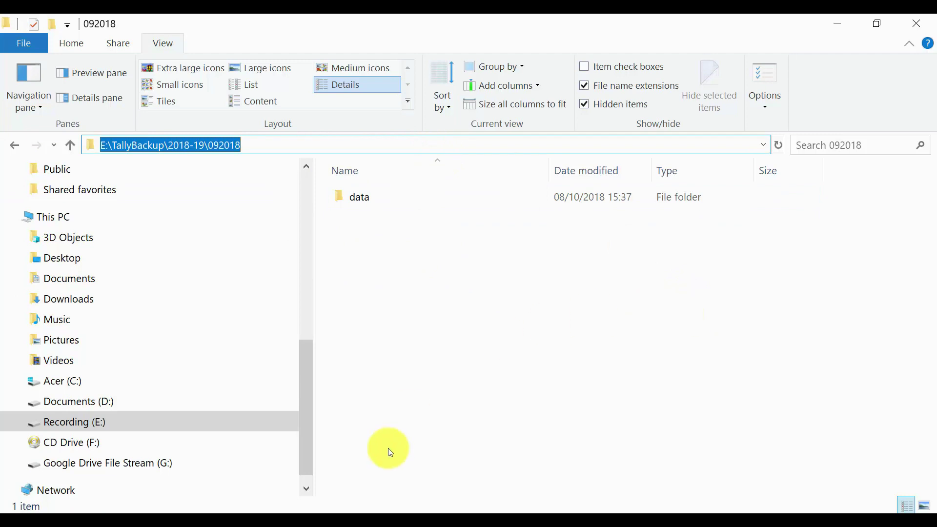
Open tally.ini from the Tally.ERP9 folder on drive D for editing in Notepad
click(95, 403)
click(610, 404)
text(tally)
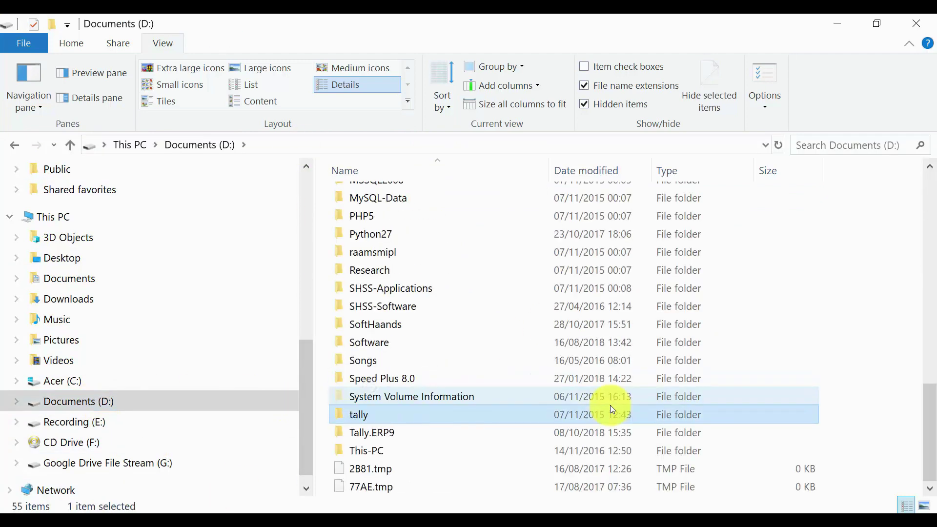
key(Down)
key(Return)
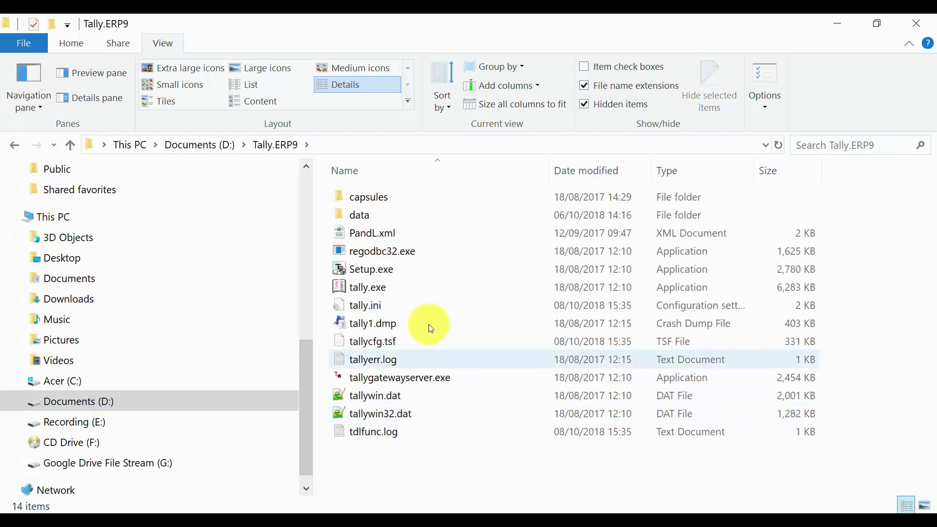
right_click(366, 304)
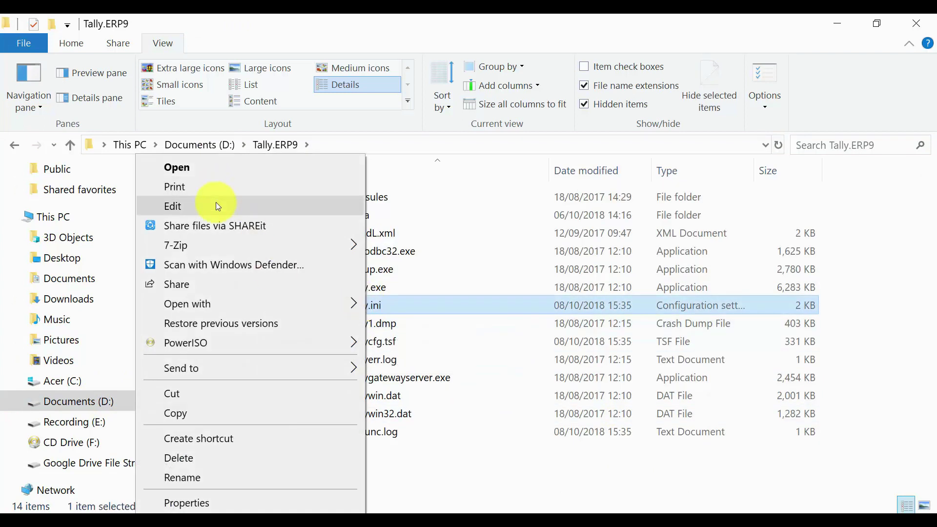
click(218, 206)
In tally.ini, comment out the D:\Tally.ERP9\Data line with ;;, add Data=E:\TallyBackup\2018-19\092018 below it and save
drag(793, 201, 791, 372)
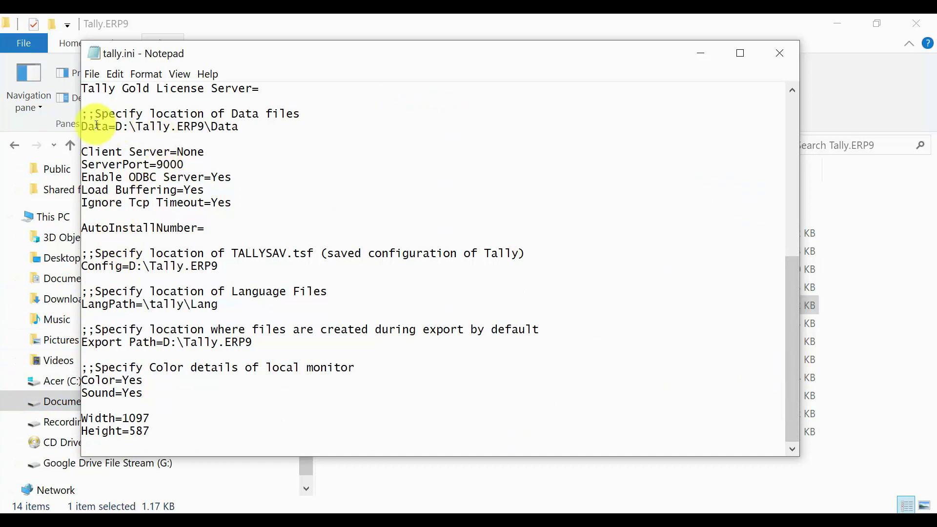
click(256, 125)
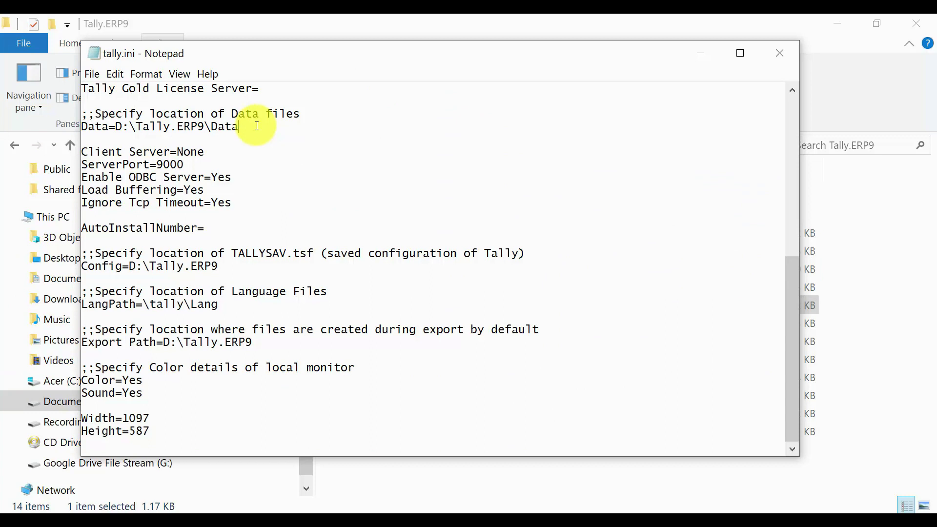
scroll(256, 125, up, 3)
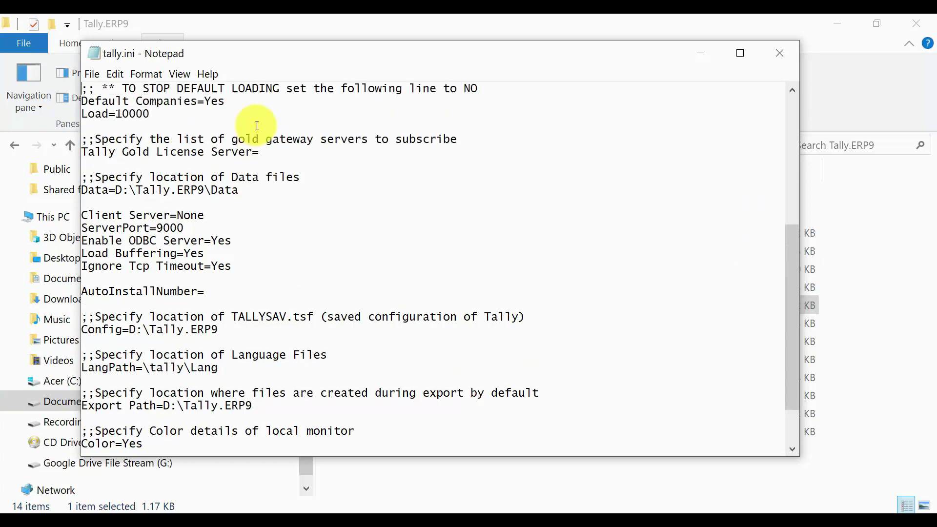
scroll(257, 126, up, 1)
scroll(256, 126, up, 2)
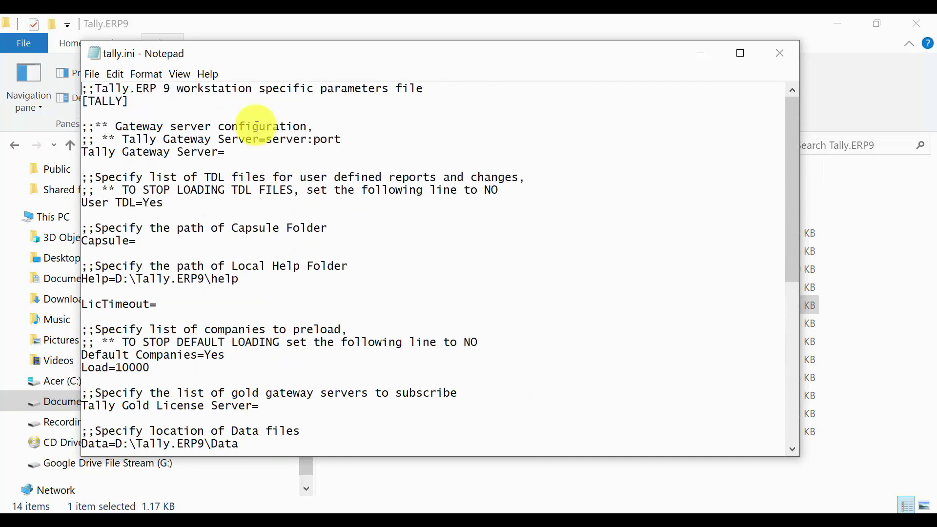
scroll(257, 126, down, 2)
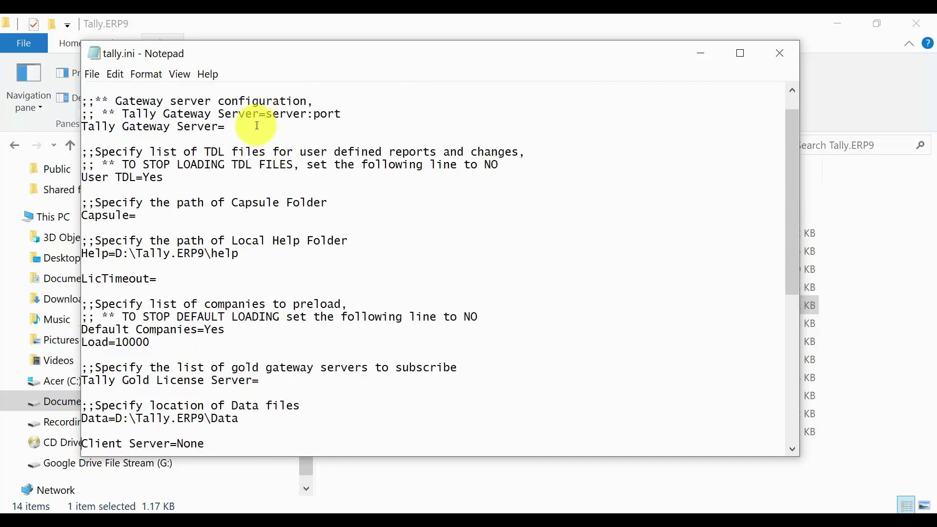
key(ctrl+v)
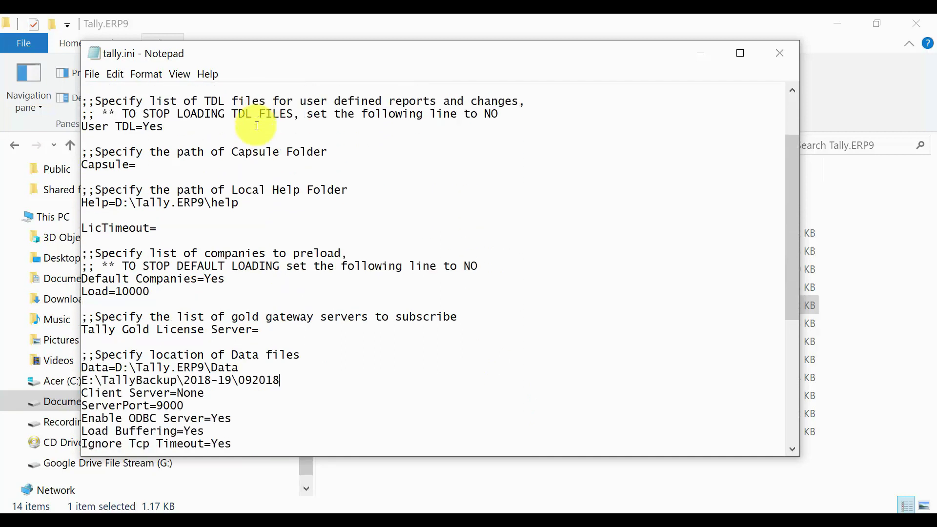
key(Return)
text(;; )
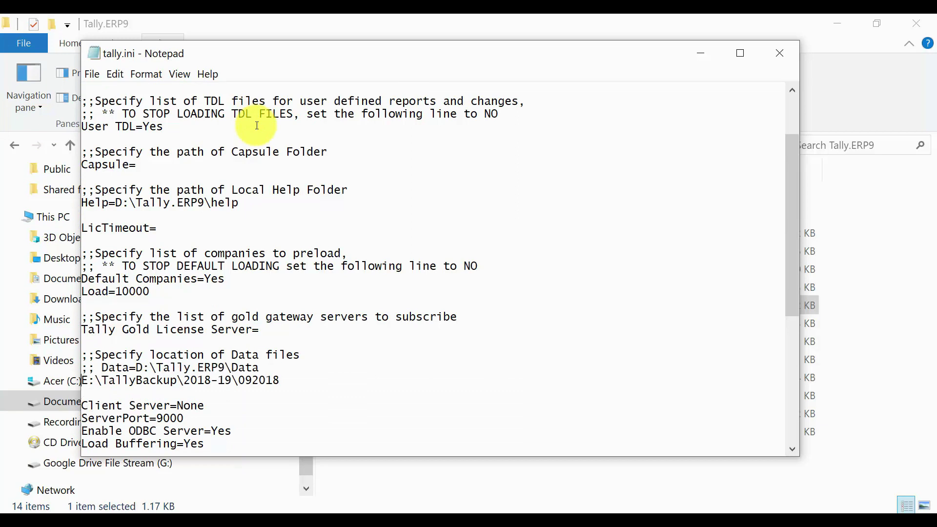
text(Data=)
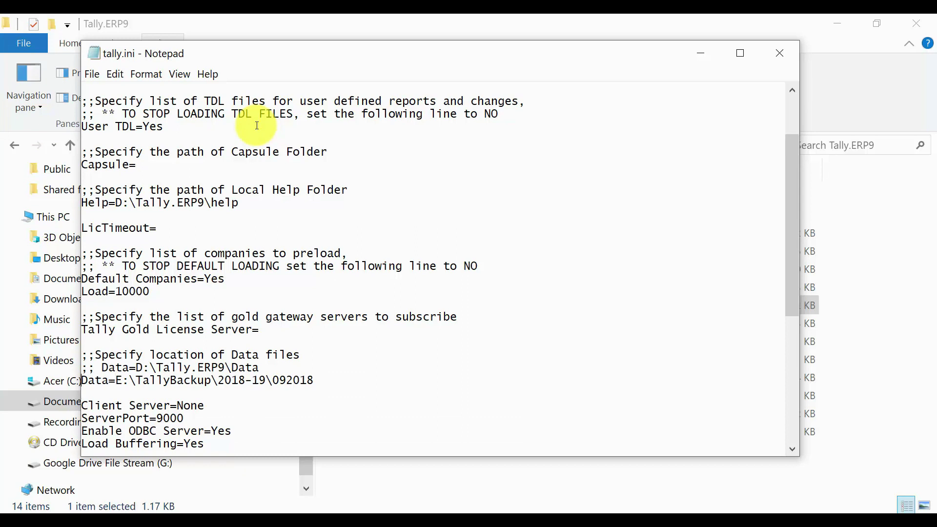
key(ctrl+s)
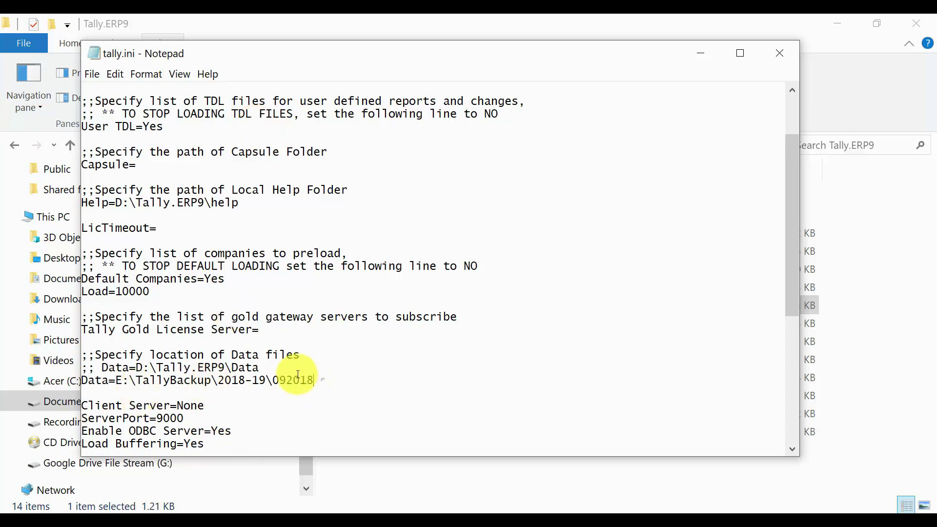
Remove the space after the semicolons in the commented-out Data line and close tally.ini
drag(259, 367, 106, 359)
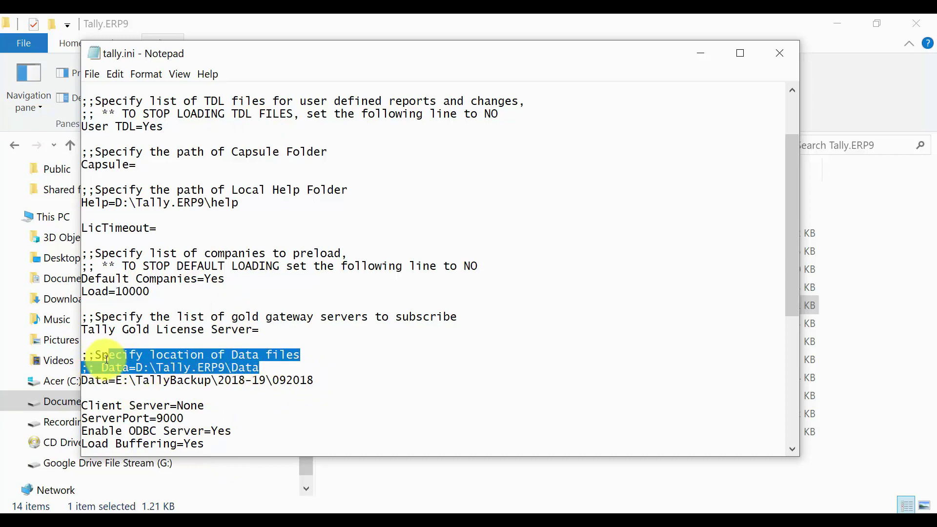
click(100, 380)
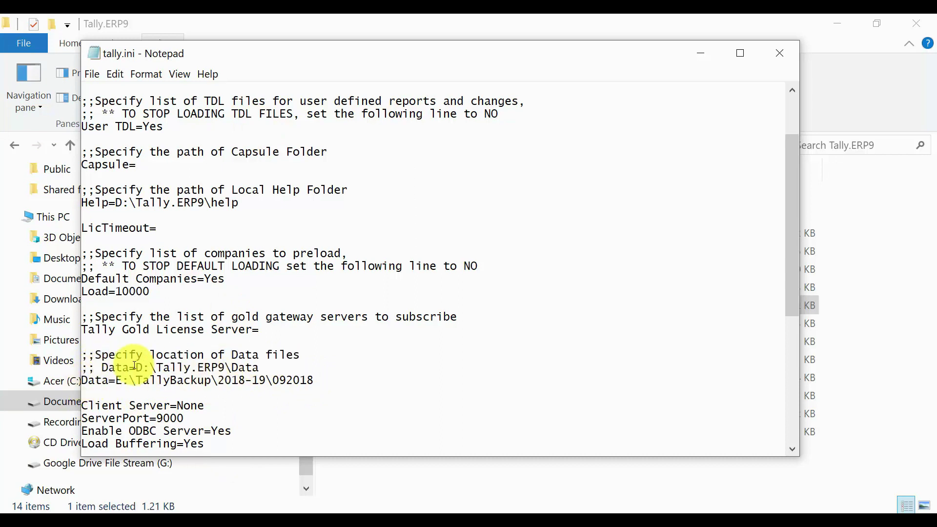
click(104, 366)
key(BackSpace)
click(345, 379)
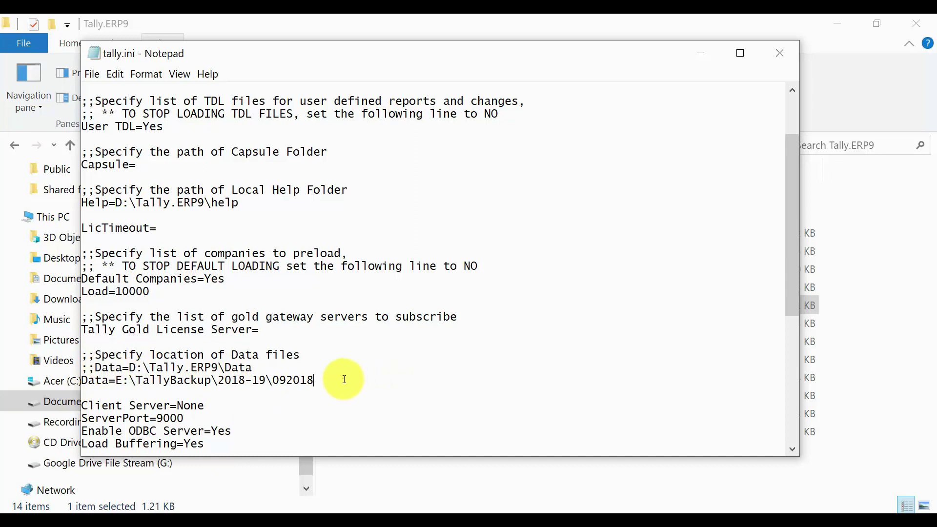
click(779, 52)
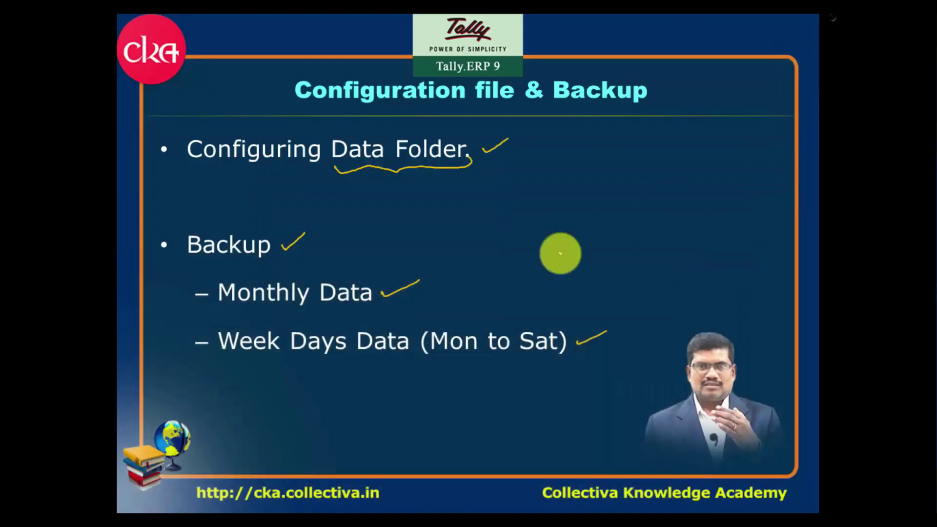
Launch Tally.ERP 9 in Educational Mode, check which companies load, and quit the program
mouse_move(291, 512)
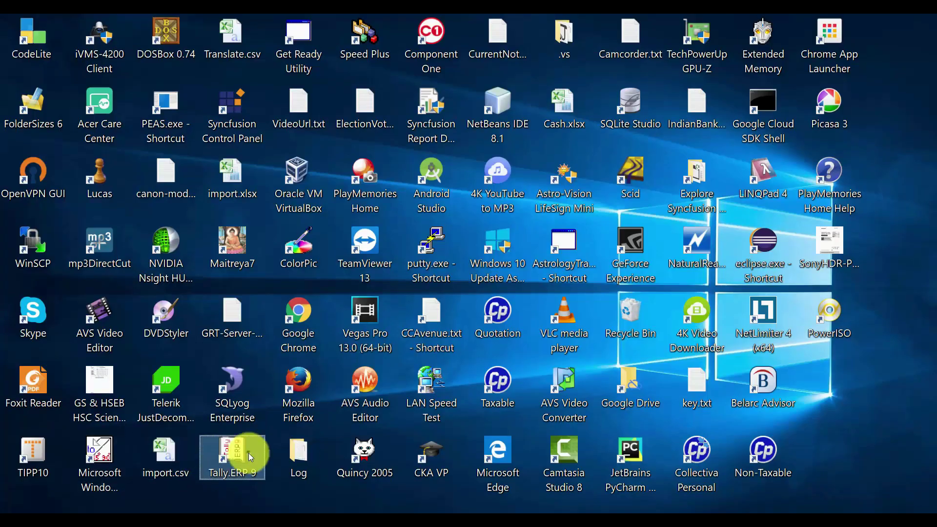
double_click(248, 452)
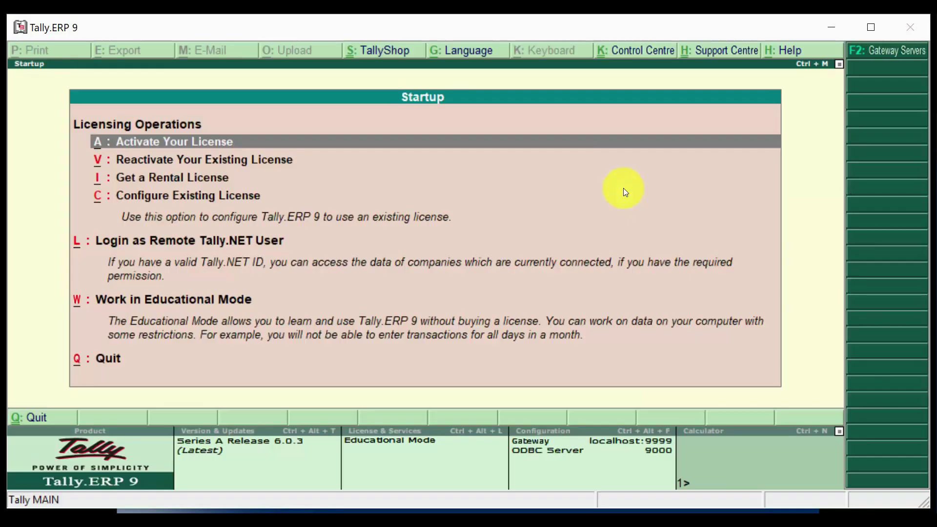
key(w)
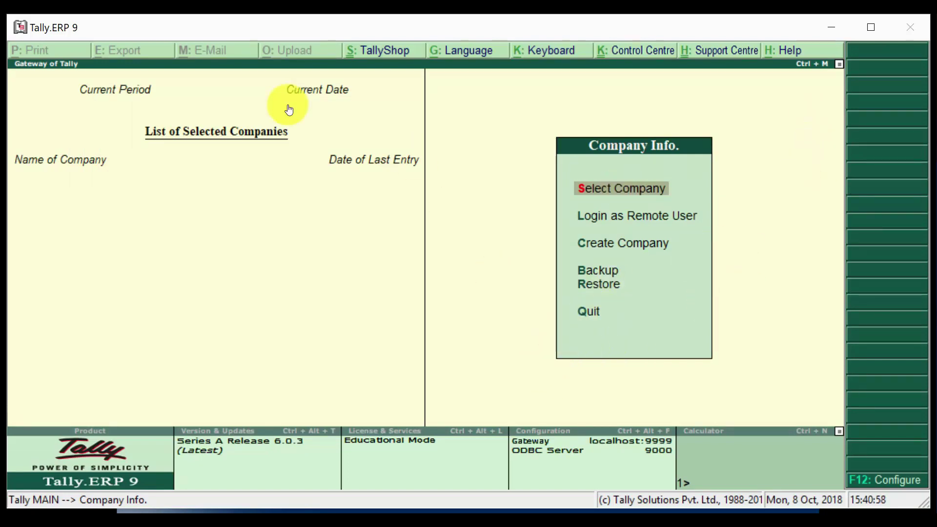
key(q)
key(y)
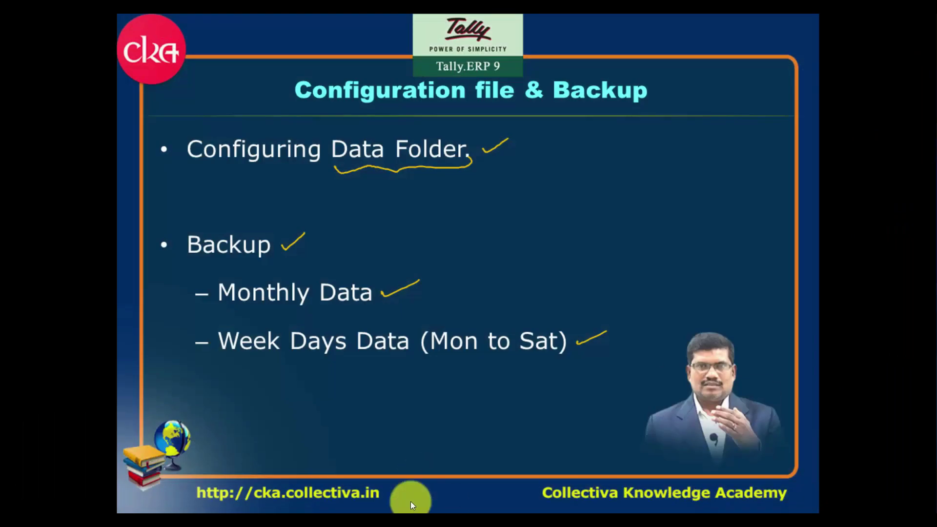
Switch to File Explorer and check the data subfolder inside the 092018 backup folder
mouse_move(261, 515)
click(415, 464)
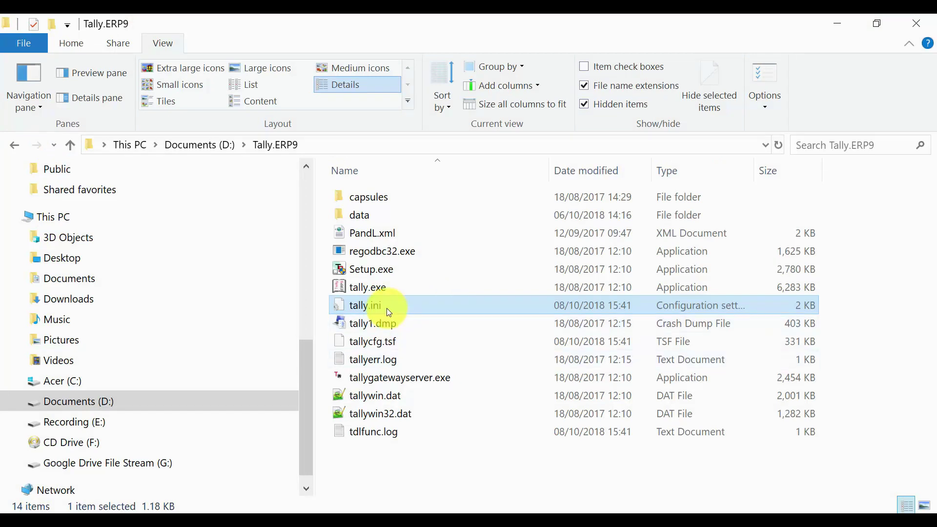
key(alt+Tab)
double_click(382, 204)
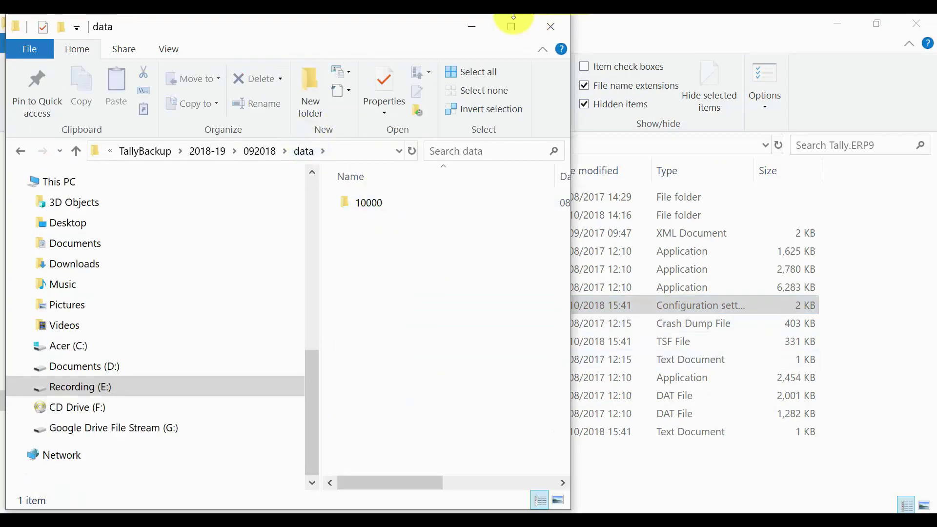
click(472, 26)
Extend the data location in tally.ini to E:\TallyBackup\2018-19\092018\data, then save and close the file
click(611, 511)
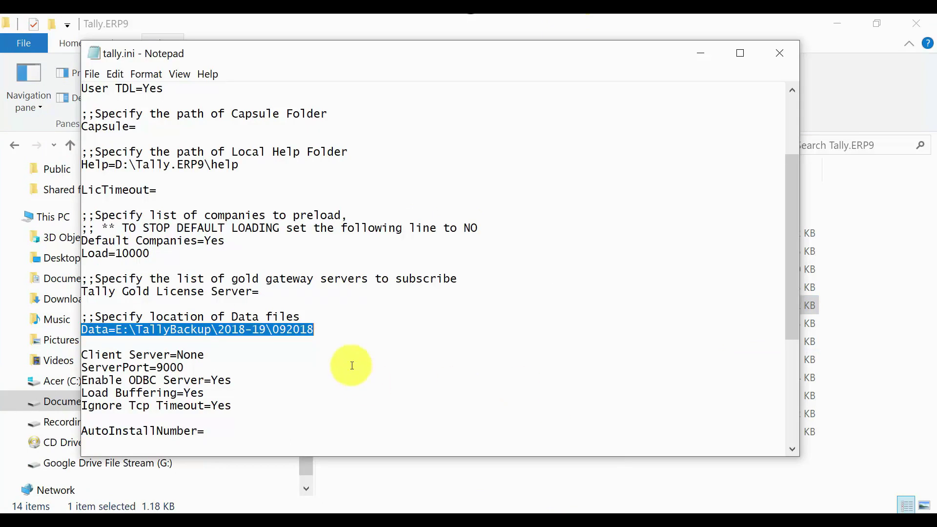
click(329, 333)
text(\data)
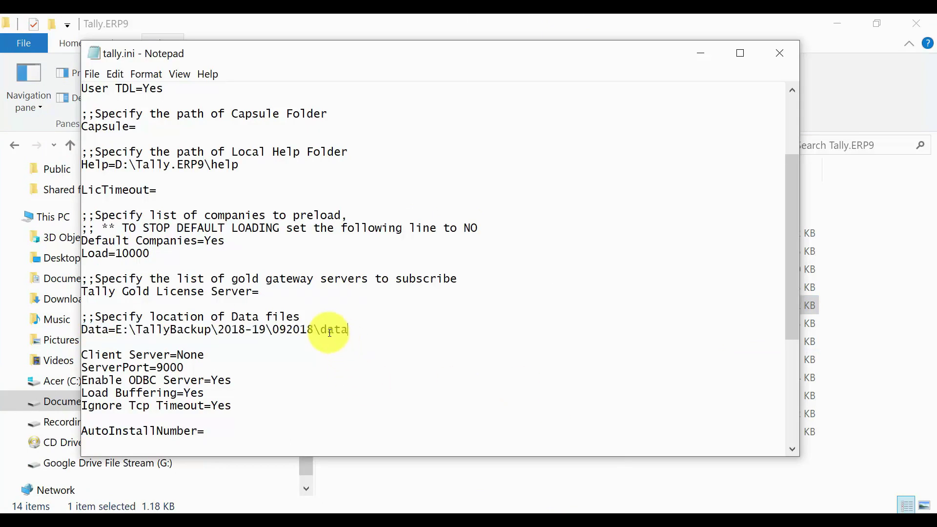
key(ctrl+s)
click(781, 54)
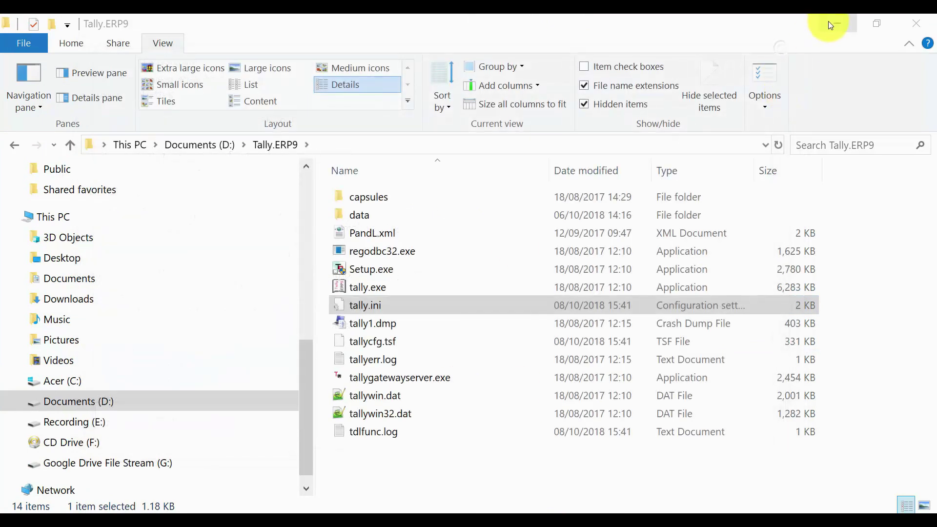
Minimize File Explorer and relaunch Tally.ERP 9 from the desktop
click(831, 25)
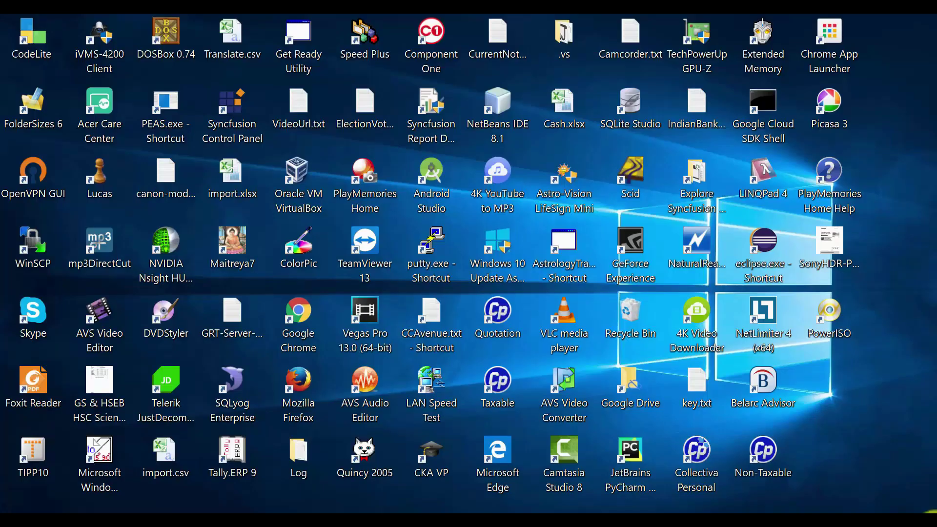
double_click(234, 452)
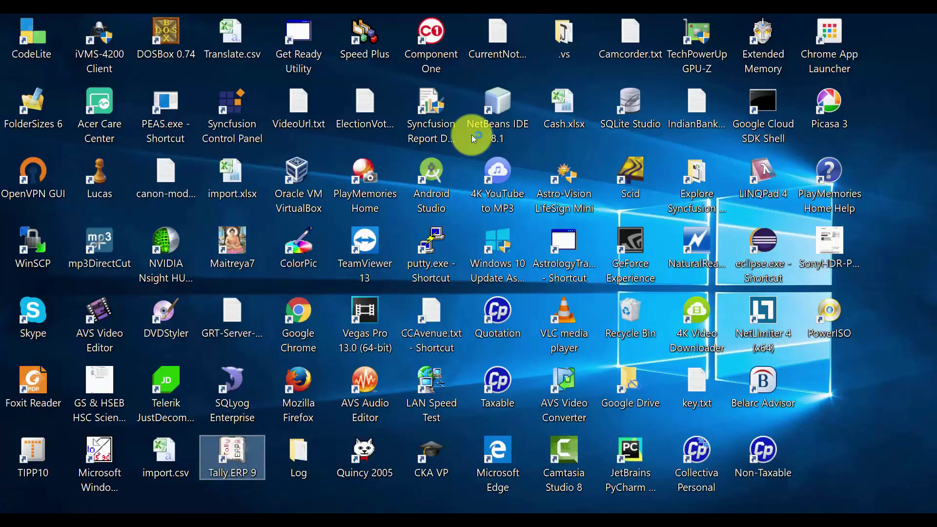